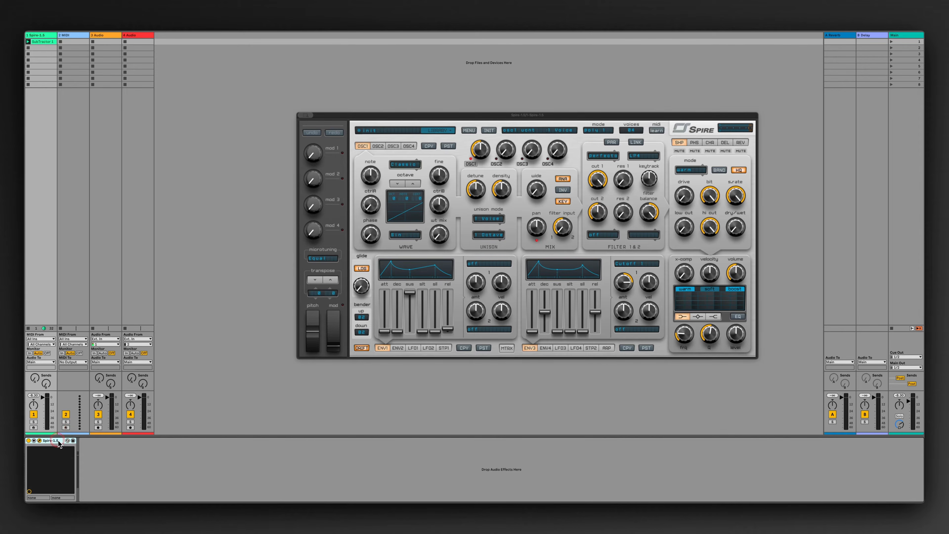
Load AM Studios Trance Pad 03 from the AM Studios - Trance Pads folder in Spire's library and close the plugin window.
click(438, 130)
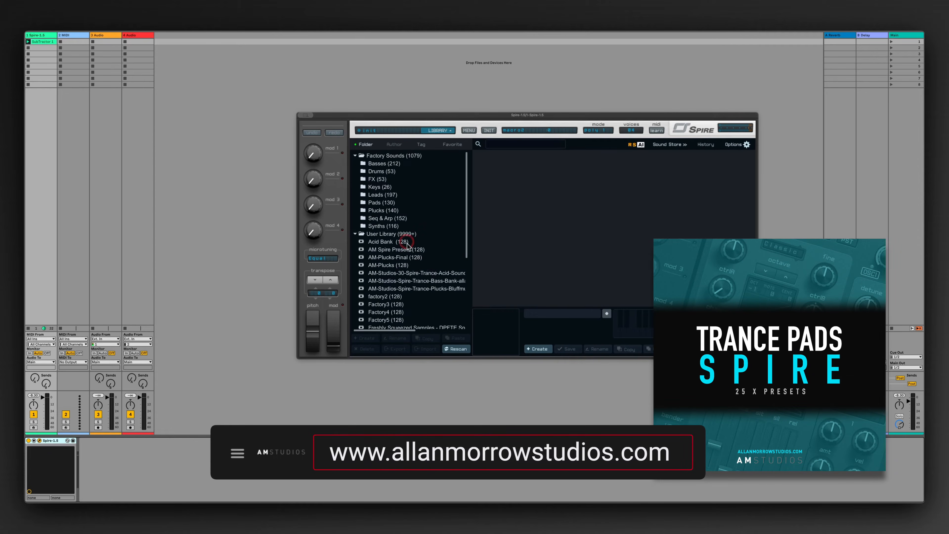
scroll(414, 295, down, 1)
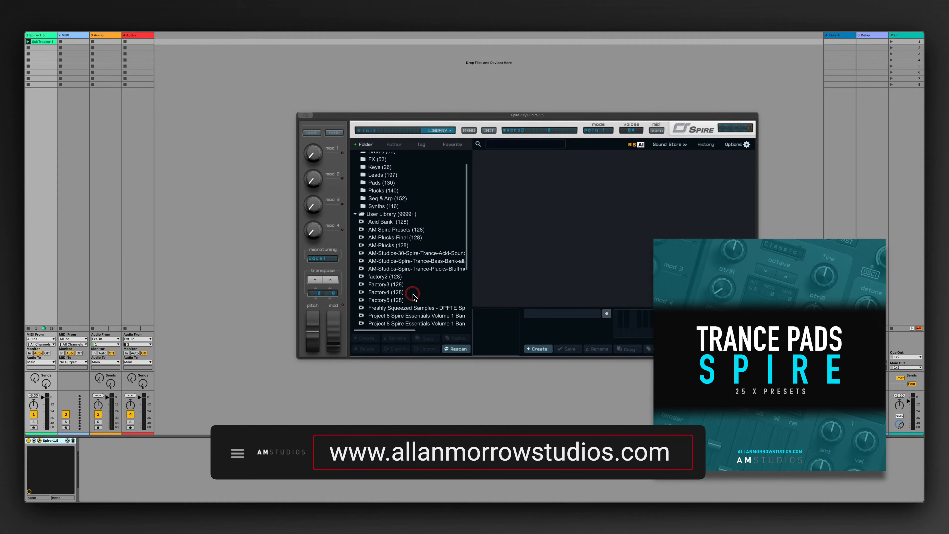
scroll(450, 273, down, 1)
scroll(451, 273, down, 4)
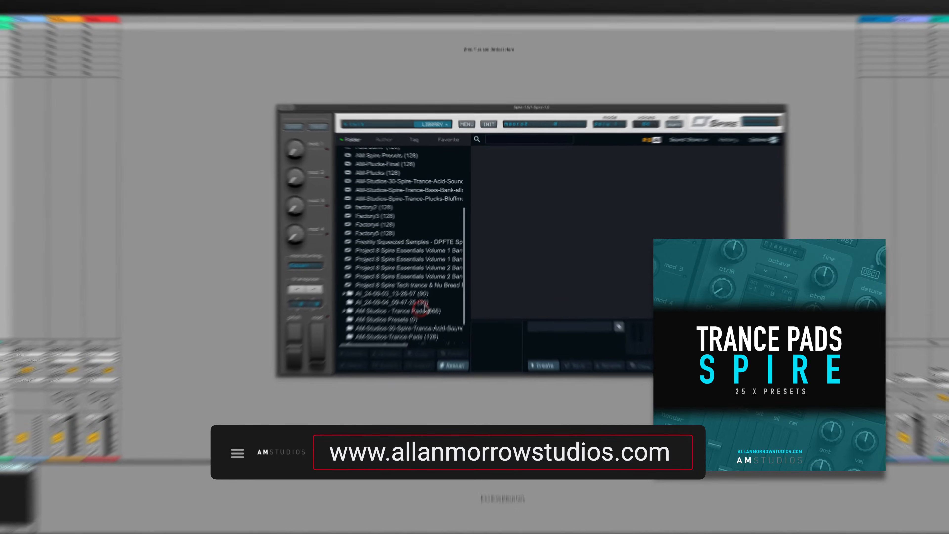
click(421, 310)
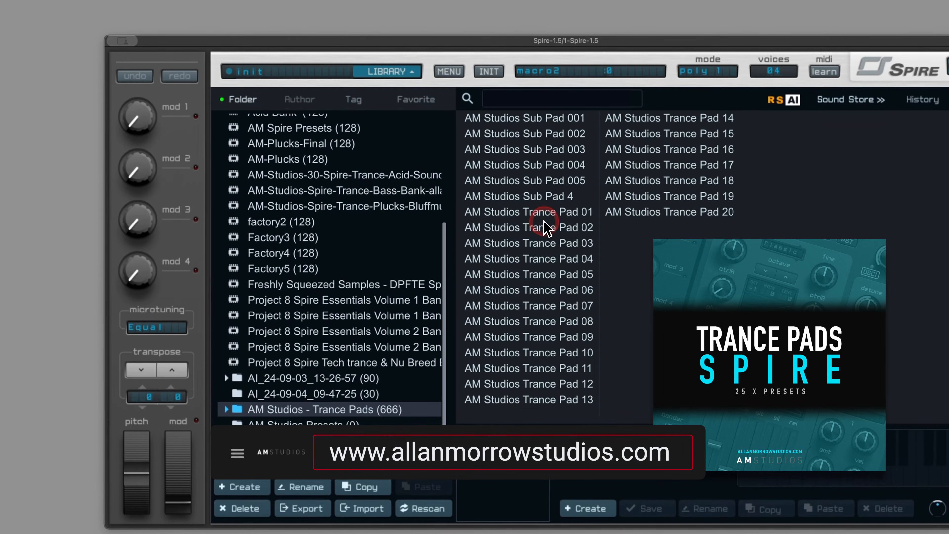
click(544, 220)
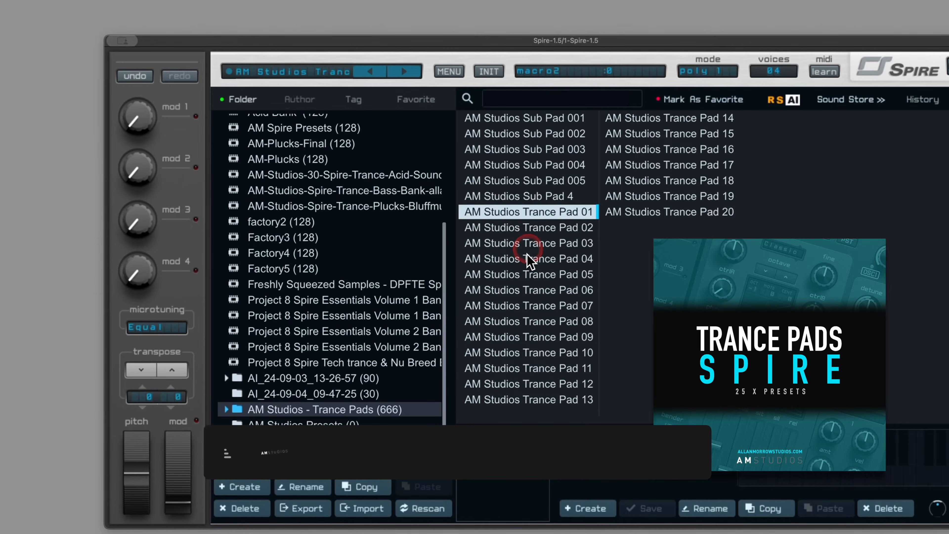
click(529, 248)
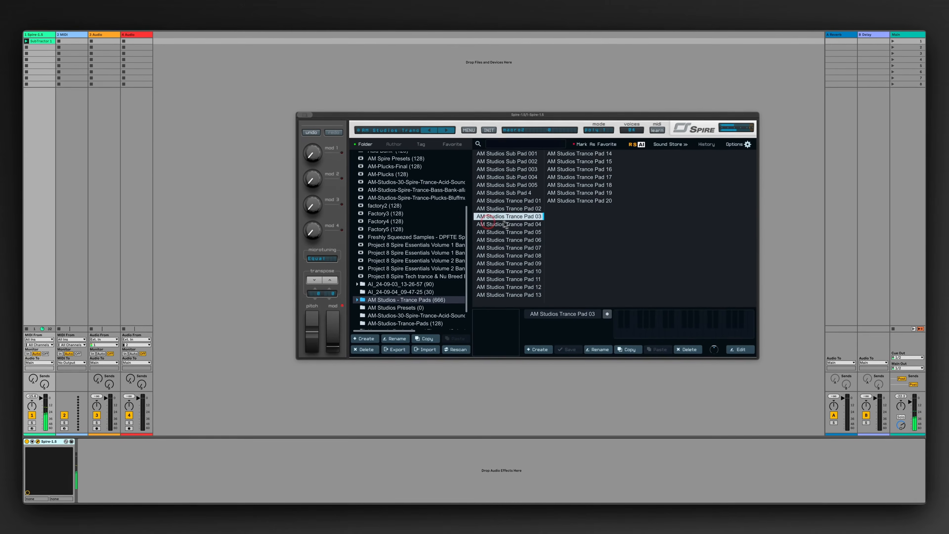
click(302, 115)
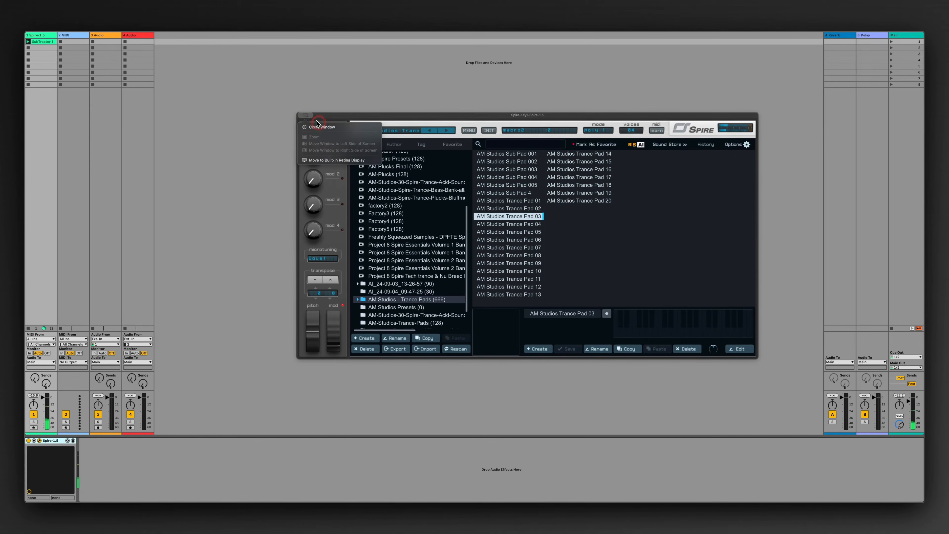
Group the Spire instrument on track 1 into an Instrument Rack and show the rack's chain list.
right_click(58, 443)
click(87, 472)
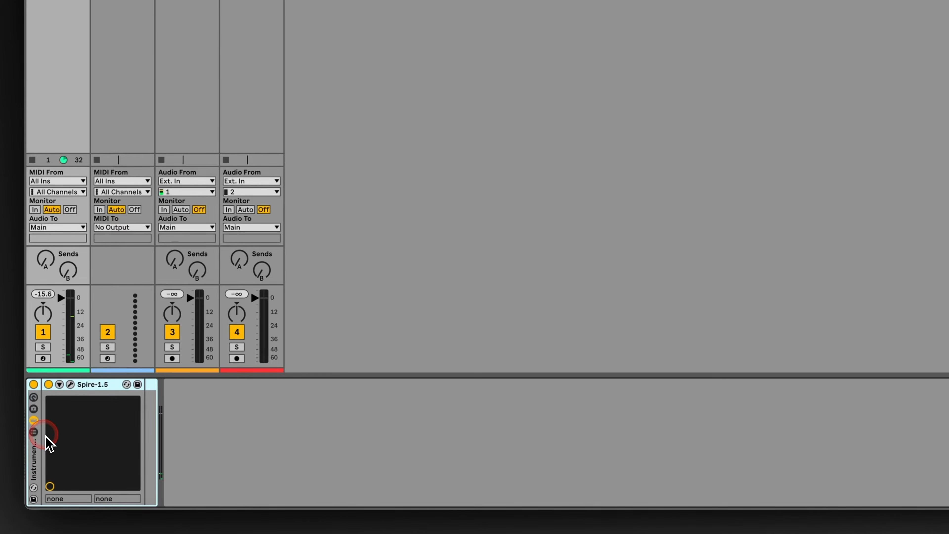
click(35, 432)
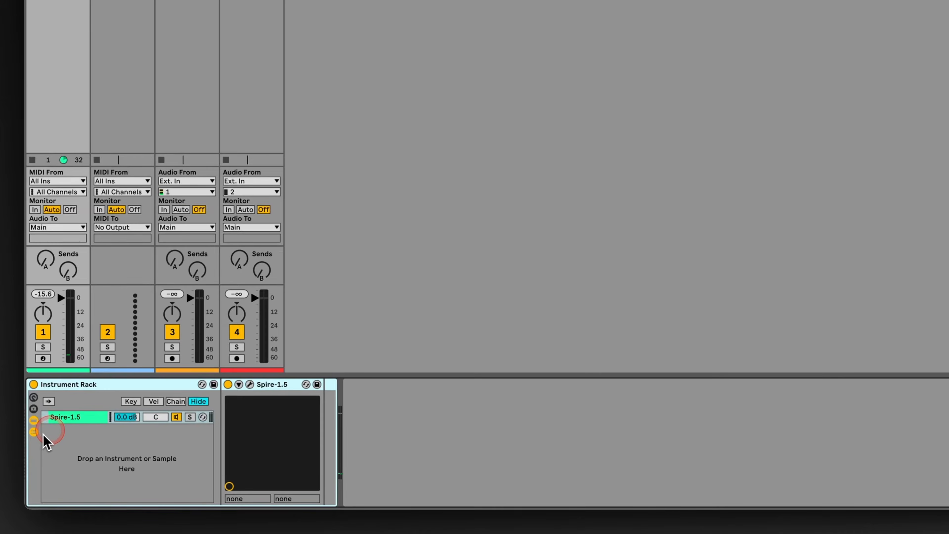
Duplicate the Spire-1.5 chain twice so that the rack holds three Spire chains.
right_click(68, 424)
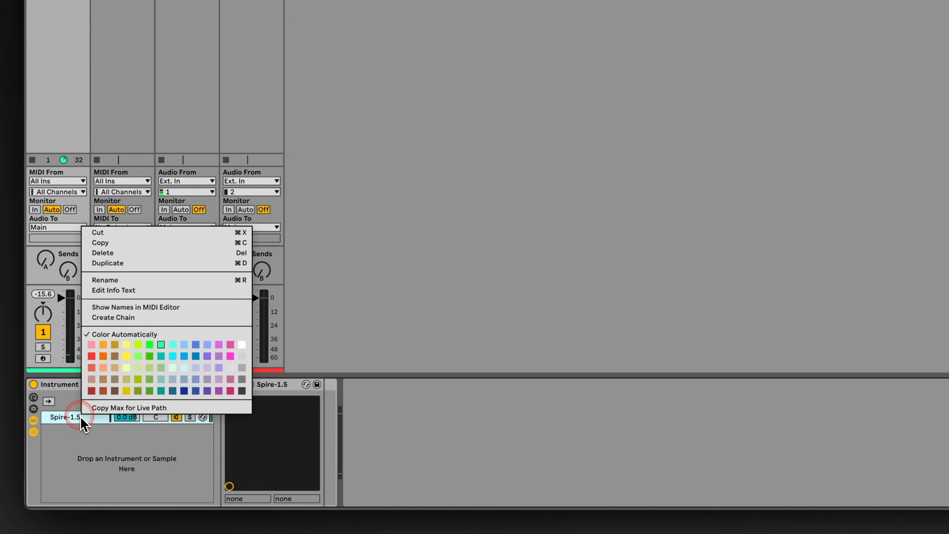
click(133, 264)
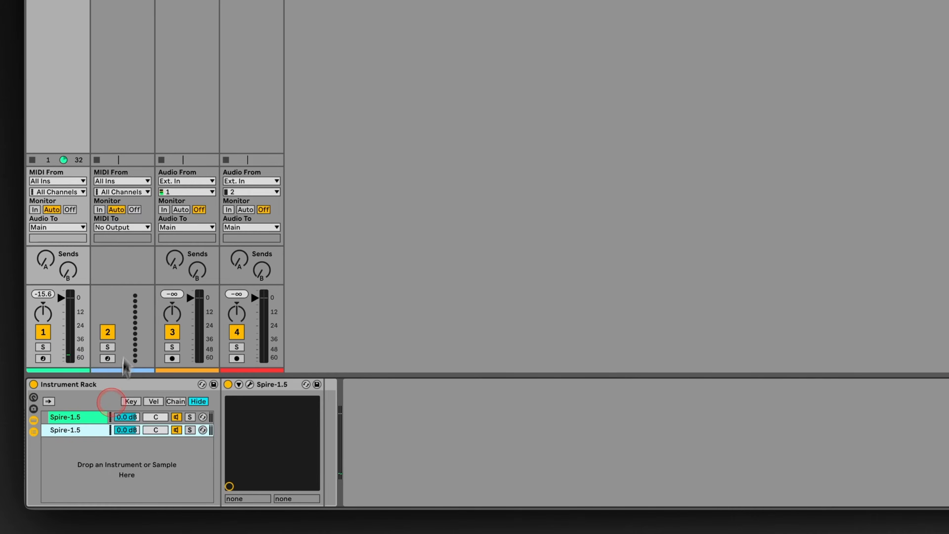
right_click(88, 433)
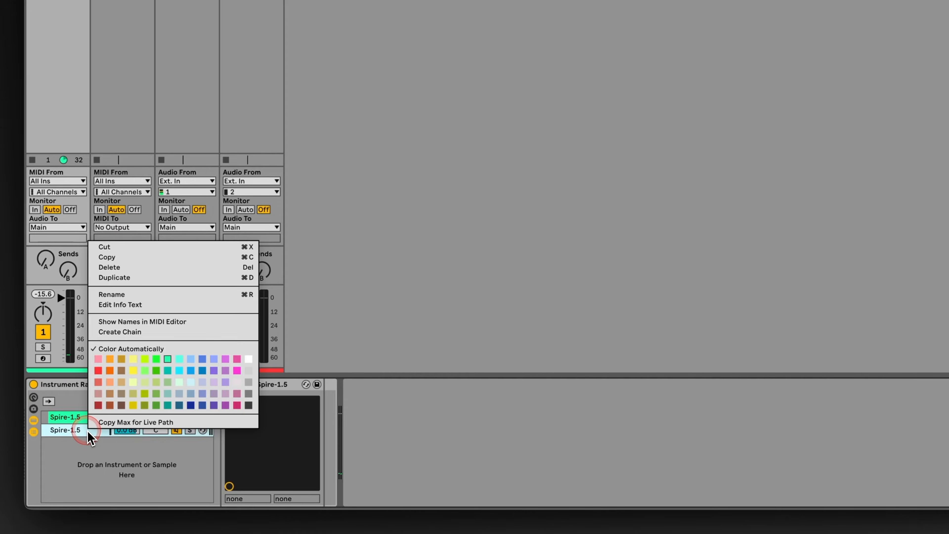
click(138, 279)
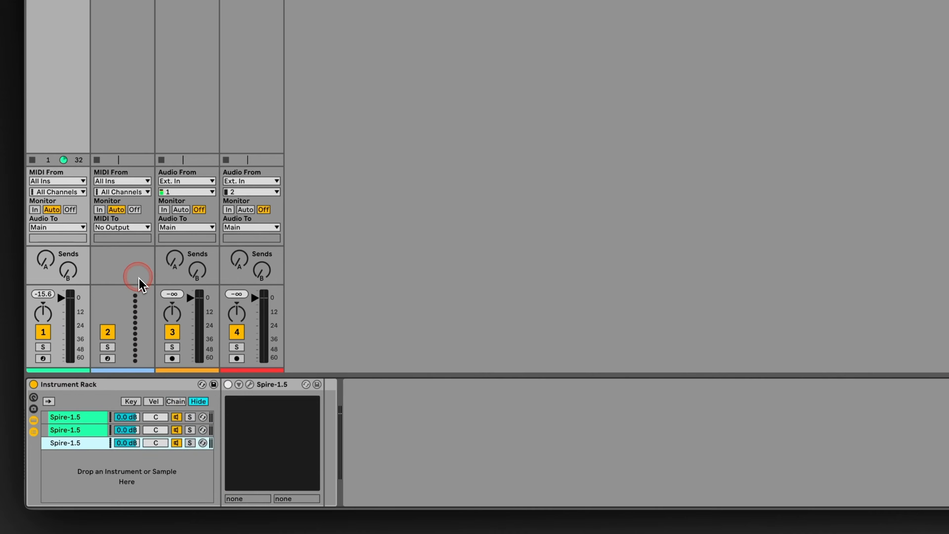
Open the second chain's Spire and advance its preset to a different AM Studios trance pad.
click(96, 431)
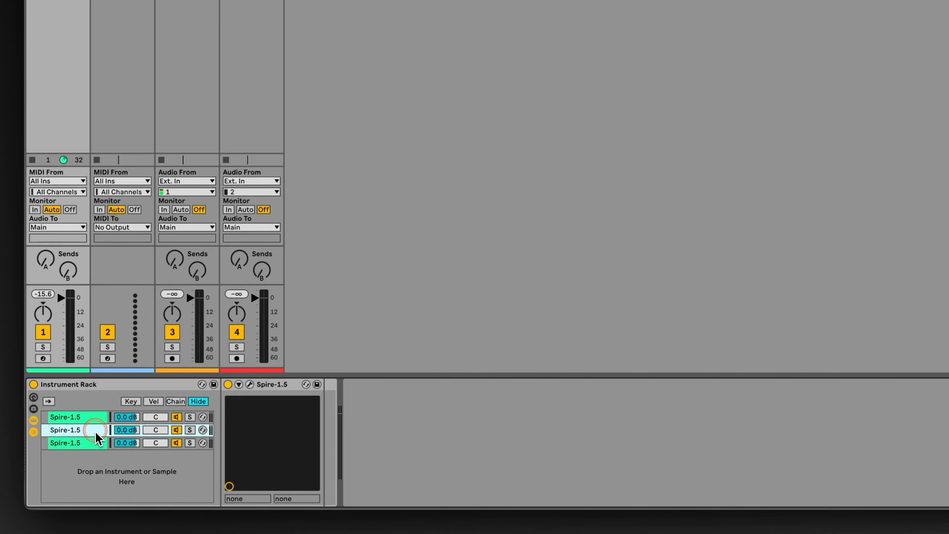
click(250, 385)
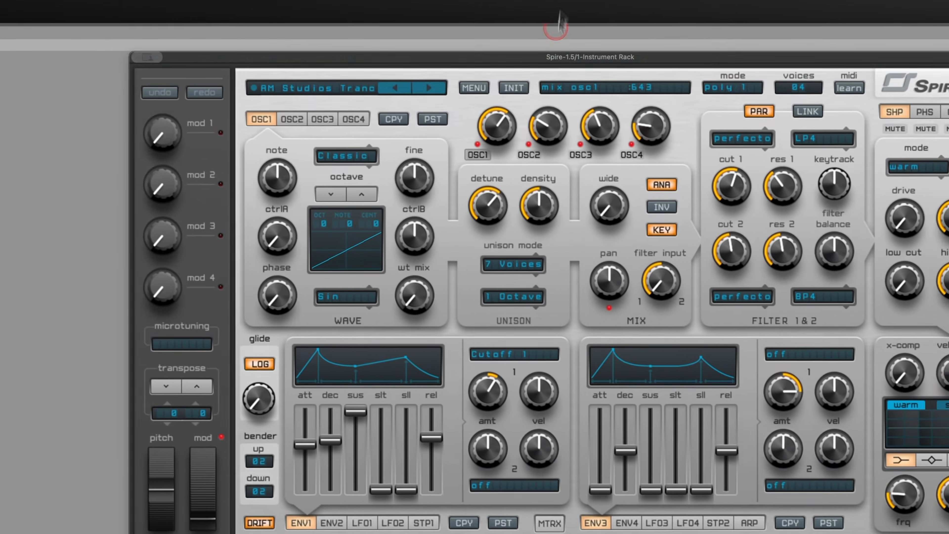
drag(548, 57, 512, 199)
click(393, 228)
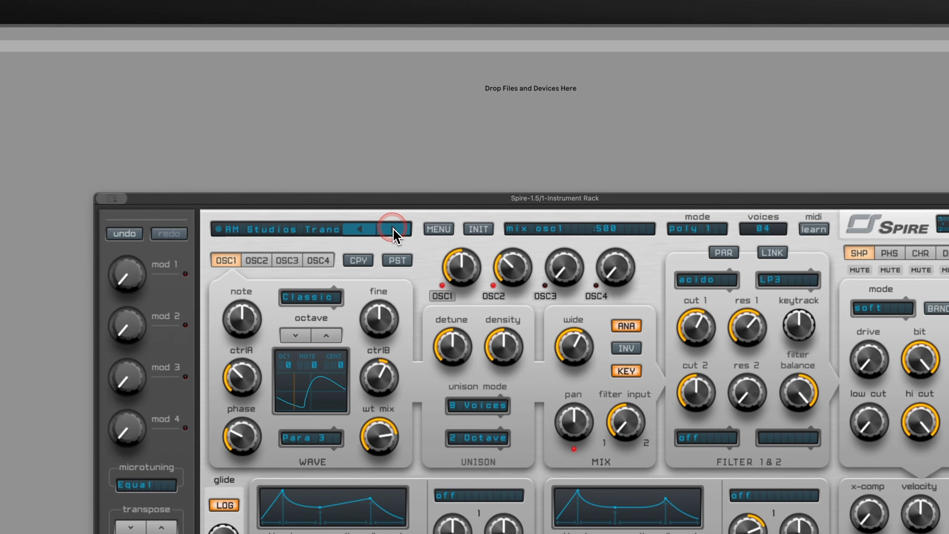
click(393, 229)
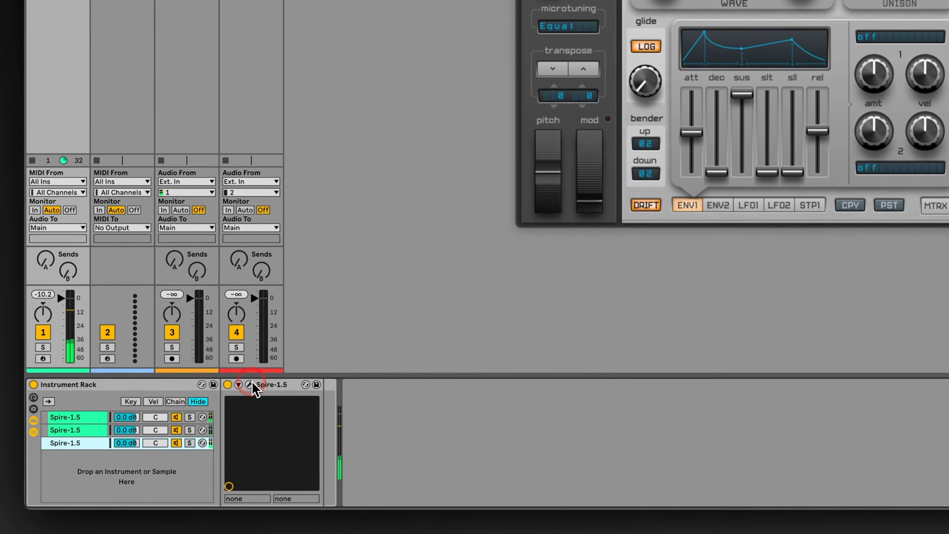
Open the third chain's Spire, move its window into view, and advance it to another AM Studios trance pad preset.
click(137, 441)
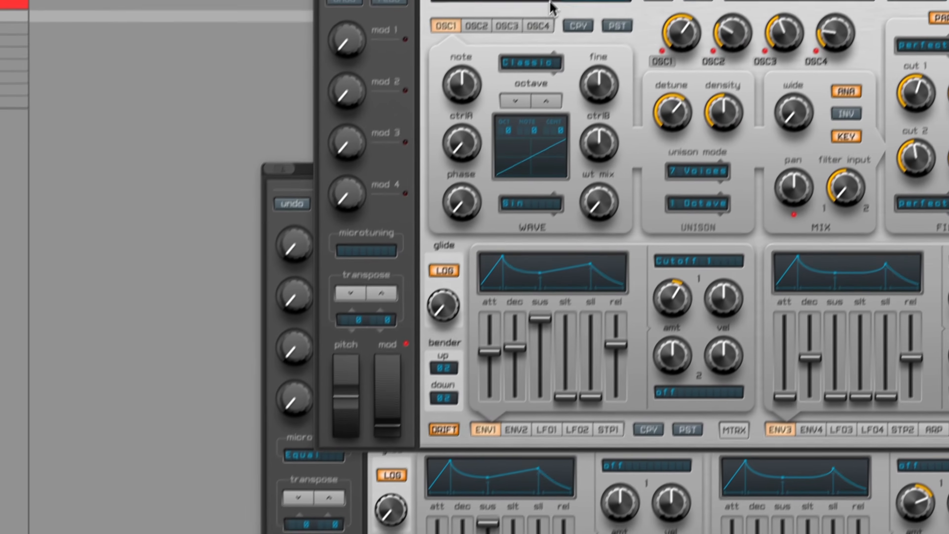
drag(554, 7, 523, 194)
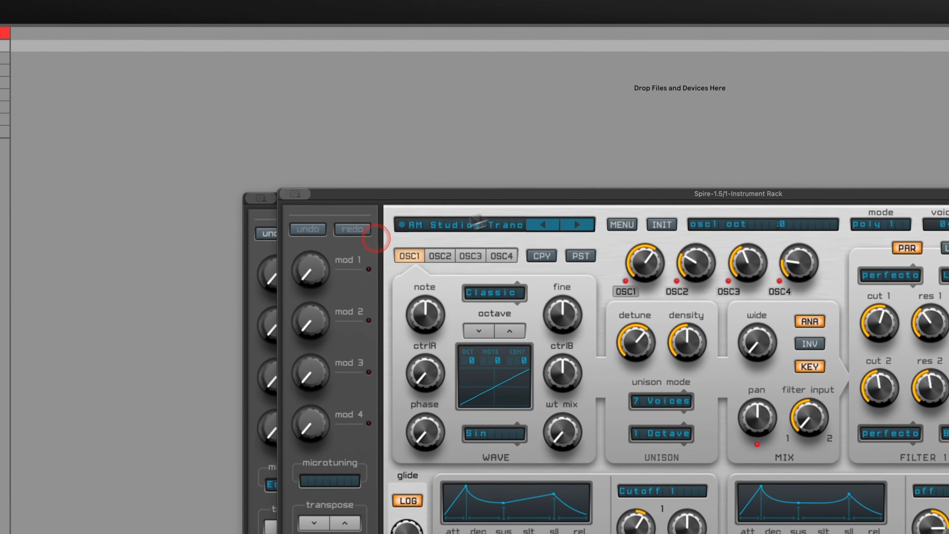
click(577, 224)
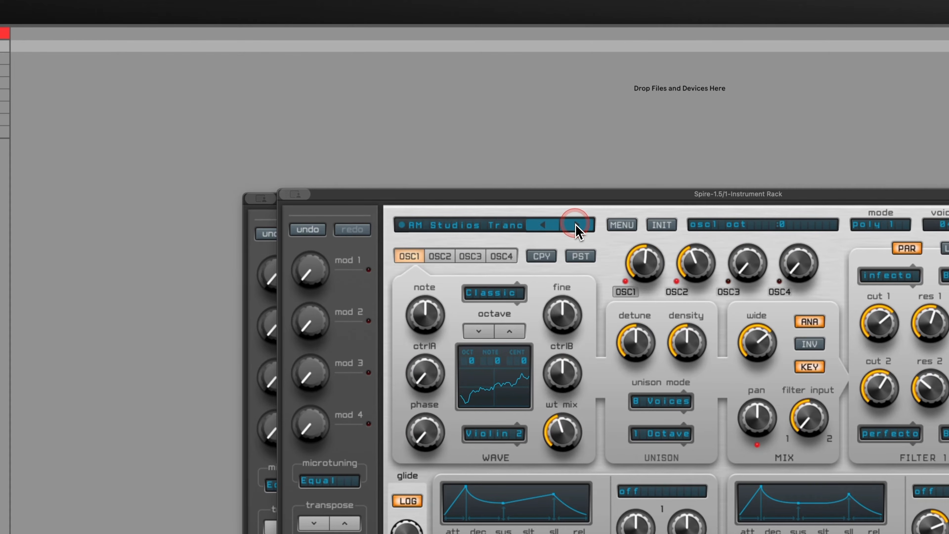
click(577, 225)
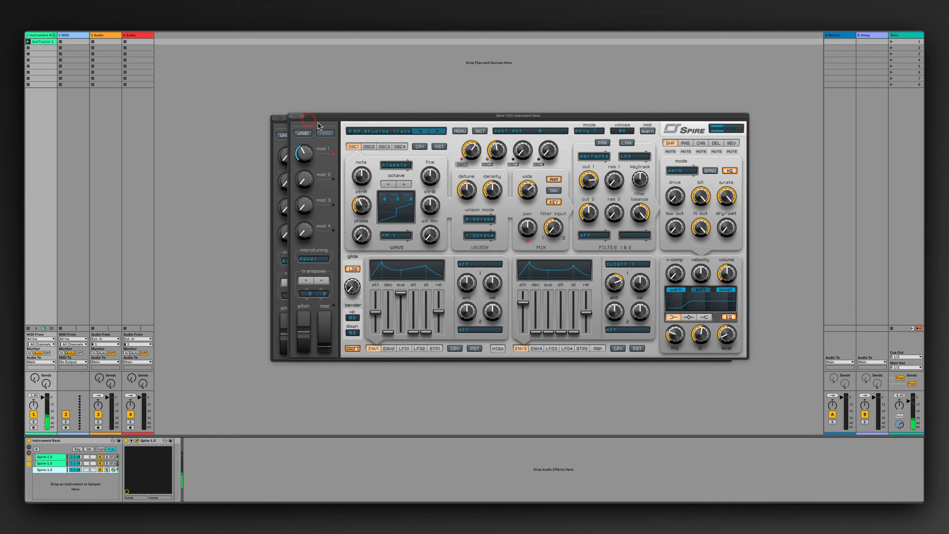
Close both open Spire plugin windows.
click(300, 117)
click(304, 127)
click(278, 116)
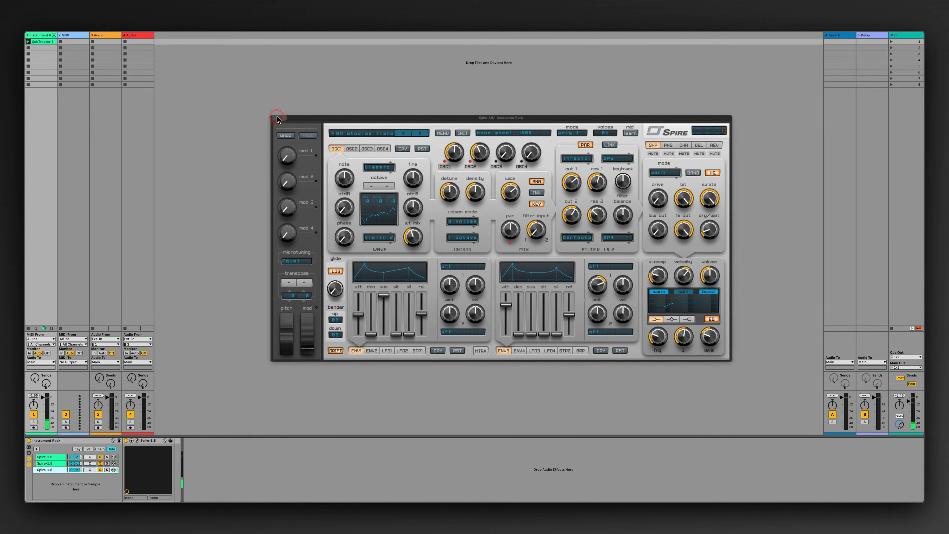
click(285, 129)
click(330, 212)
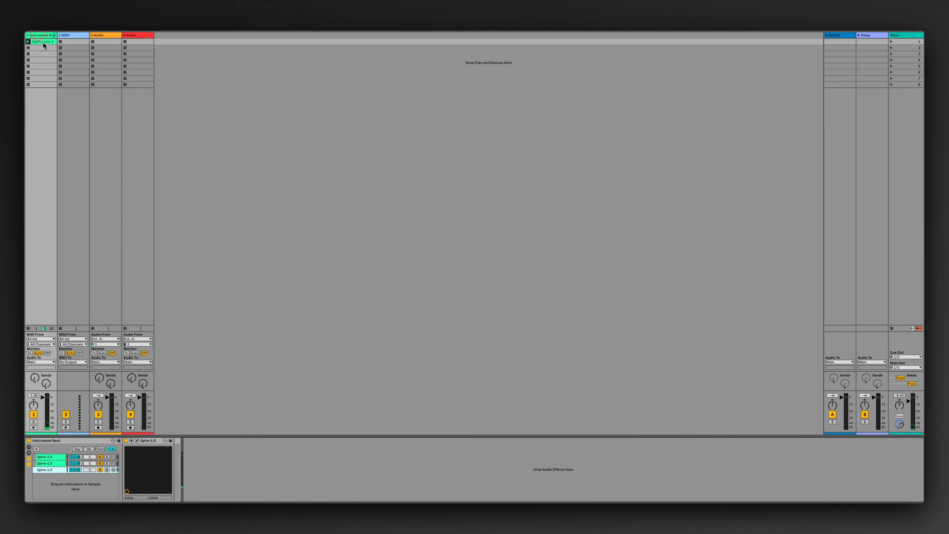
Find the LFO modulator in the browser, add it after the Instrument Rack, and hide the browser.
key(super+alt+b)
click(142, 37)
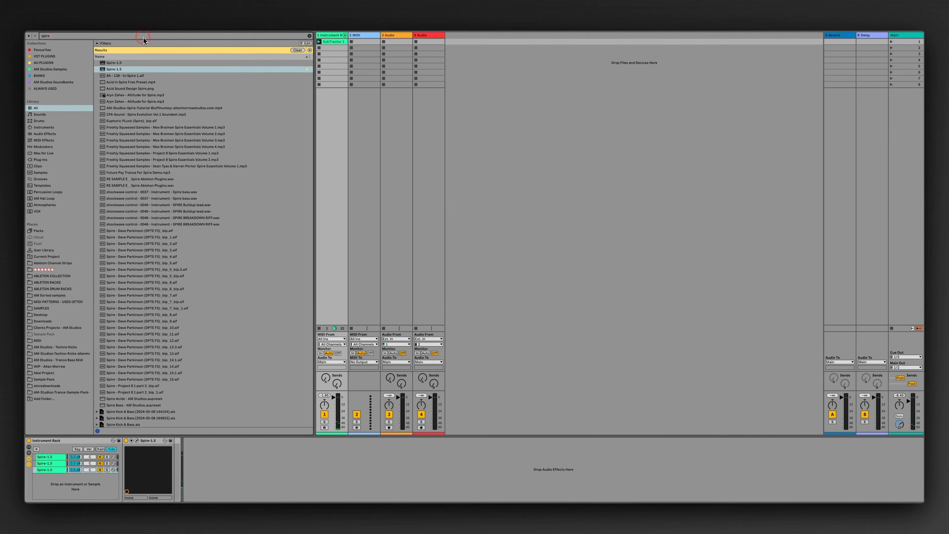
key(super+alt+b)
Show the rack's chain select zones and extend all three Spire chains across the full 0 to 127 range.
click(44, 457)
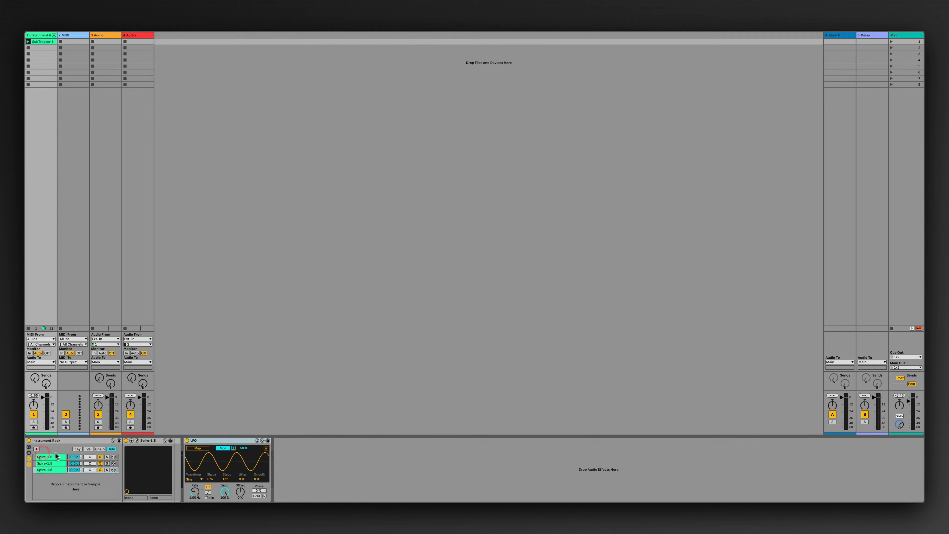
click(100, 448)
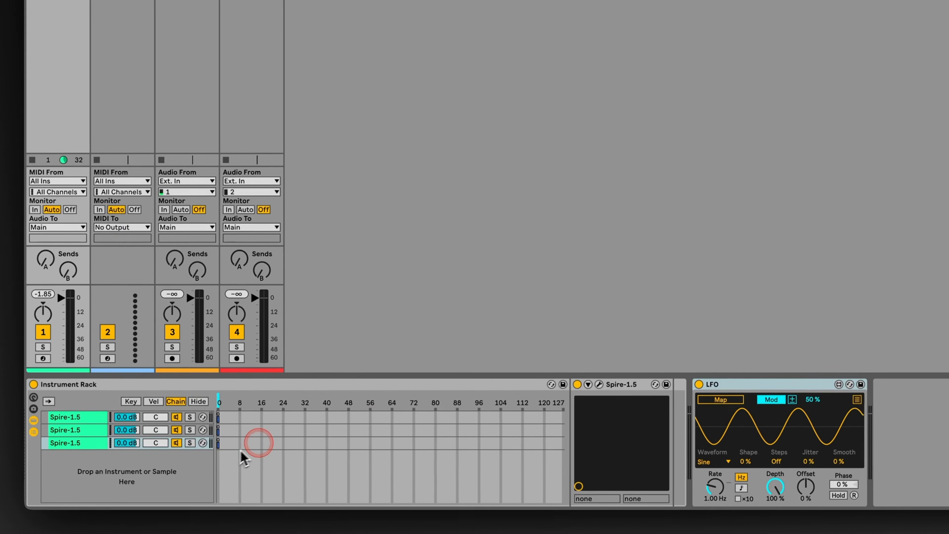
drag(216, 445, 583, 445)
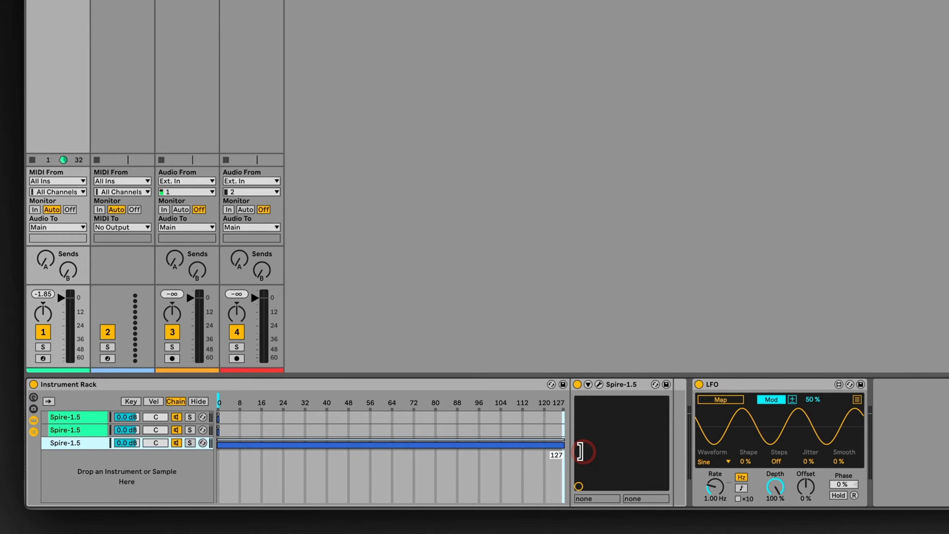
drag(216, 431, 566, 431)
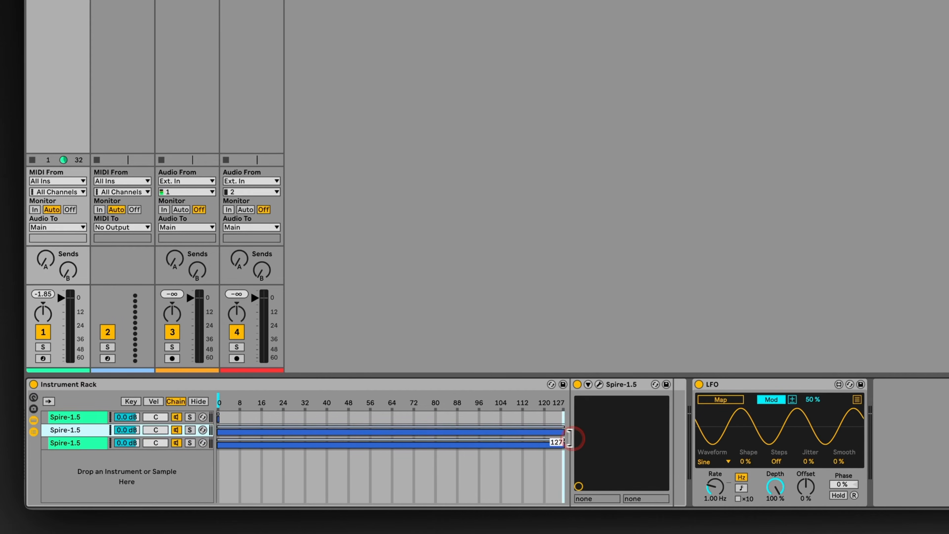
drag(221, 421, 565, 419)
Map the LFO to the Instrument Rack's chain selector.
click(675, 399)
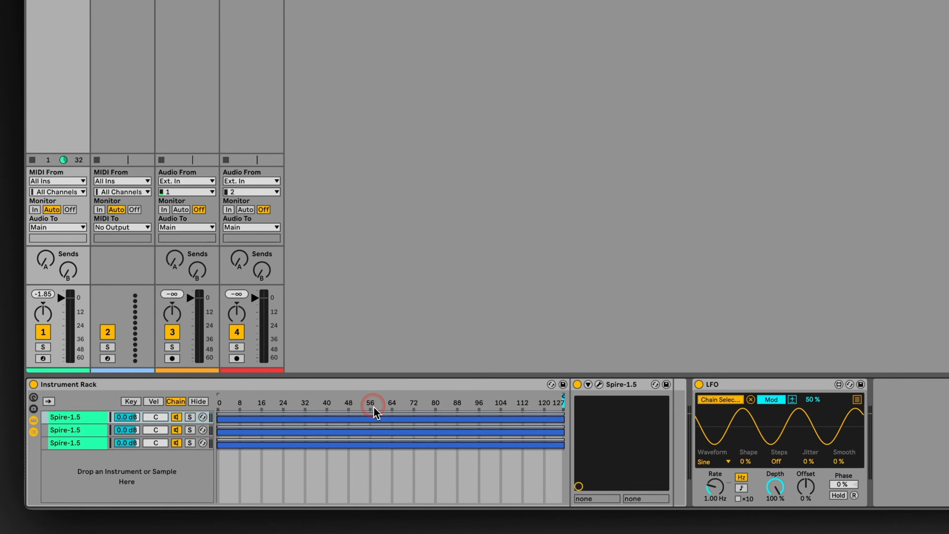
key(super+z)
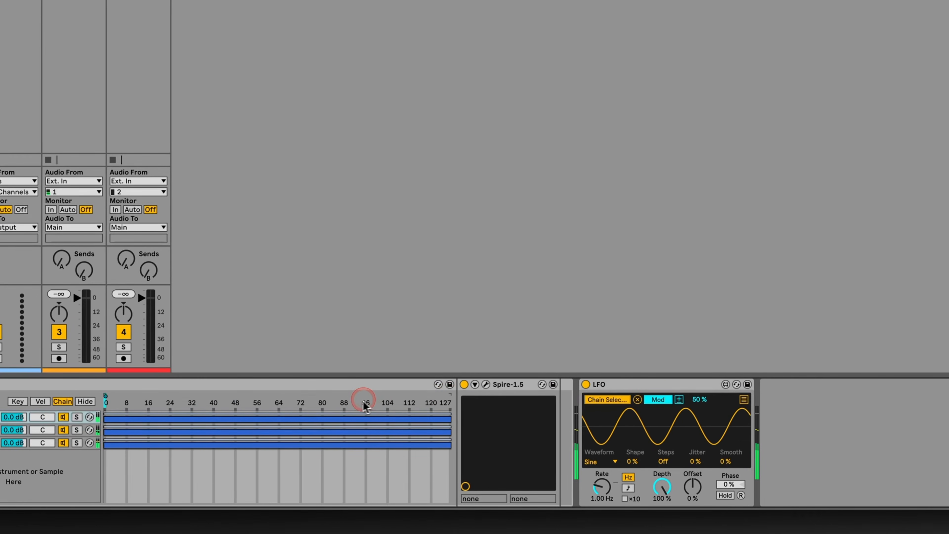
Turn off the LFO and move the rack's chain selector to about 59.
click(696, 385)
mouse_move(223, 400)
mouse_down()
mouse_move(271, 407)
mouse_move(264, 411)
mouse_up()
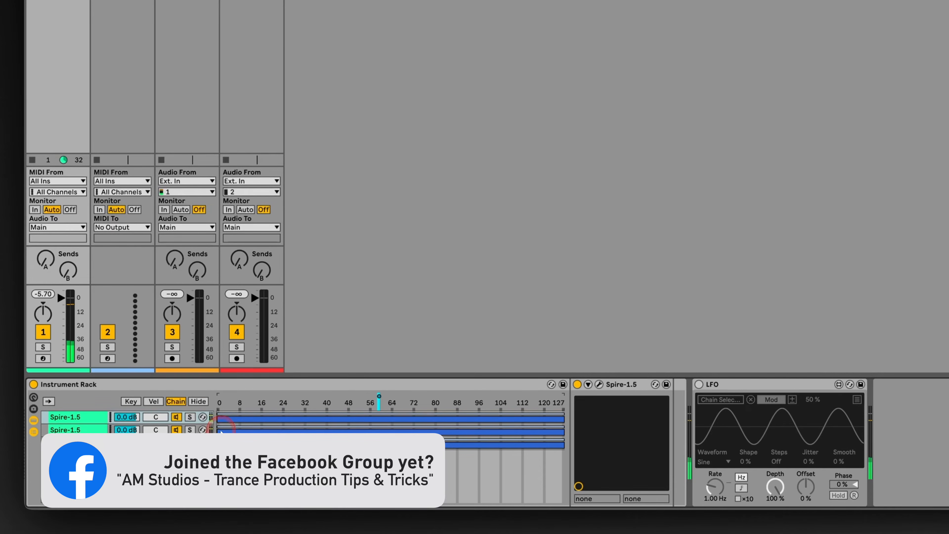
Fade the first chain's zone out from 0 to 127 and give the second chain's zone a gradual fade-in.
drag(559, 415, 225, 426)
drag(474, 419, 576, 425)
drag(309, 414, 584, 429)
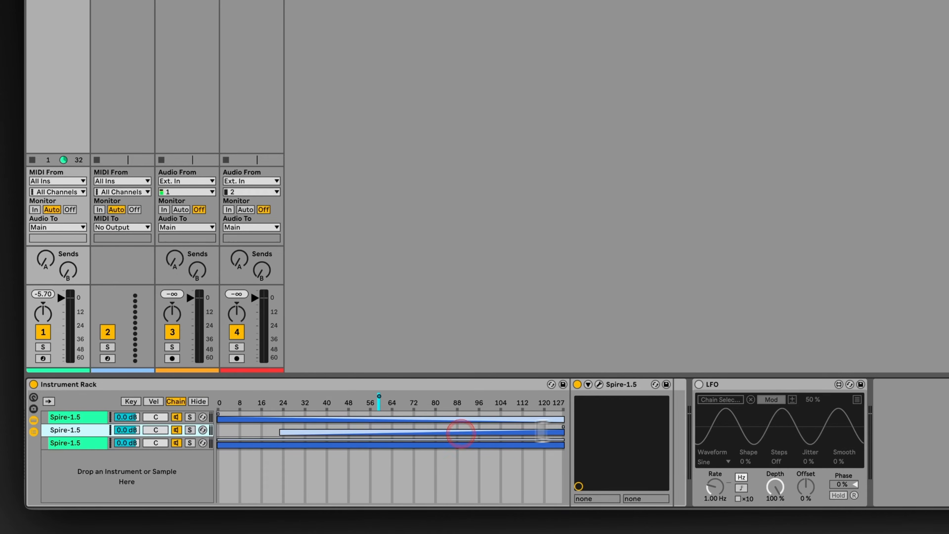
Shape the third chain's zone to fade in from 0 to about 40 and fade out from about 62 to 127.
drag(279, 430, 372, 437)
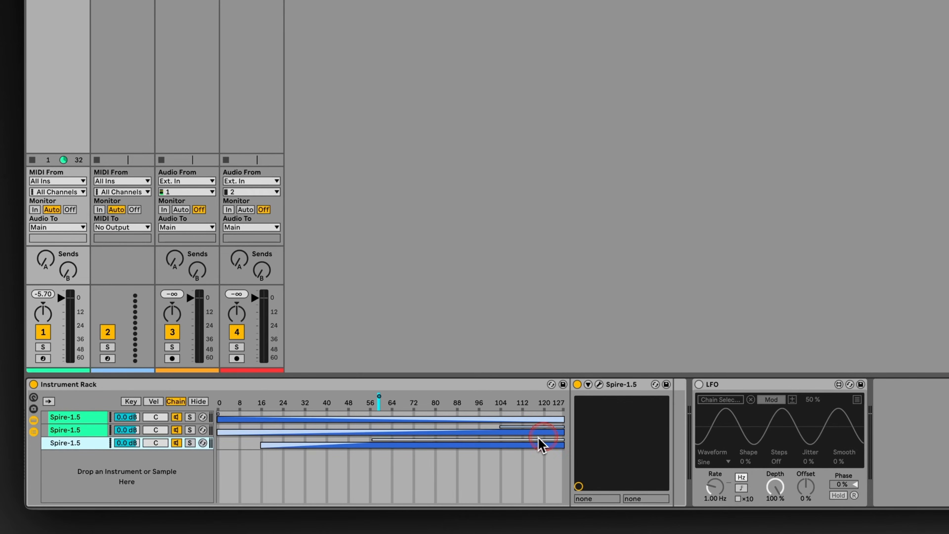
drag(561, 439, 388, 439)
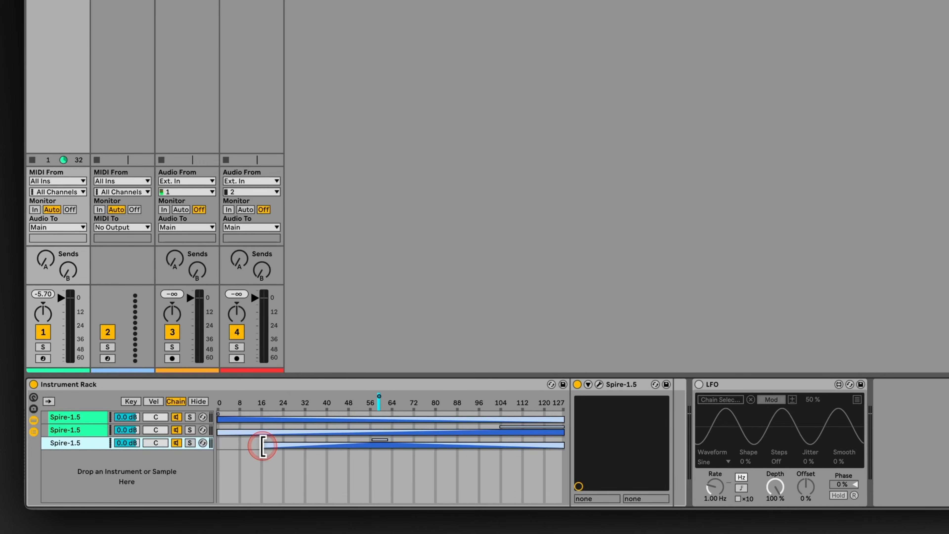
drag(262, 445, 202, 446)
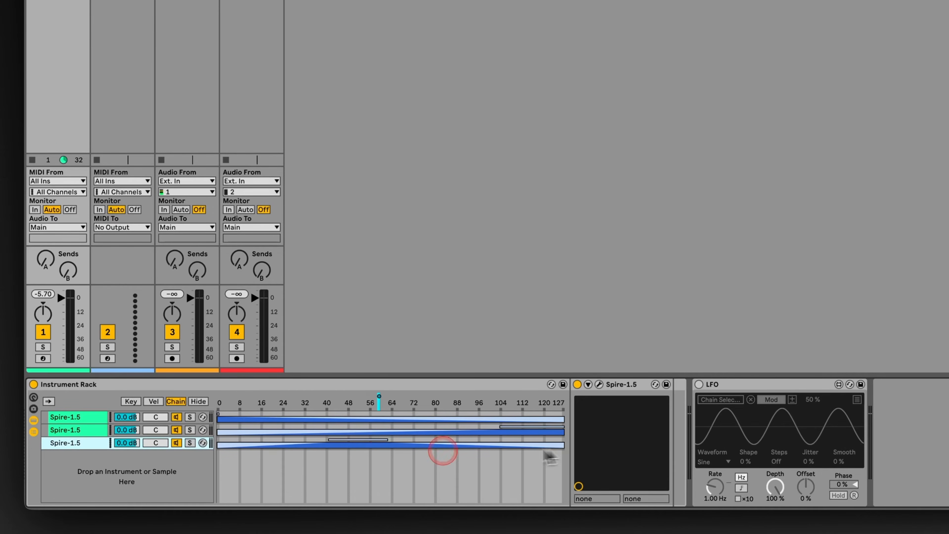
Reshape the third chain's fades to peak at about 56 and extend the second chain's fade-in to 127.
drag(387, 439, 410, 439)
click(338, 440)
drag(329, 438, 370, 440)
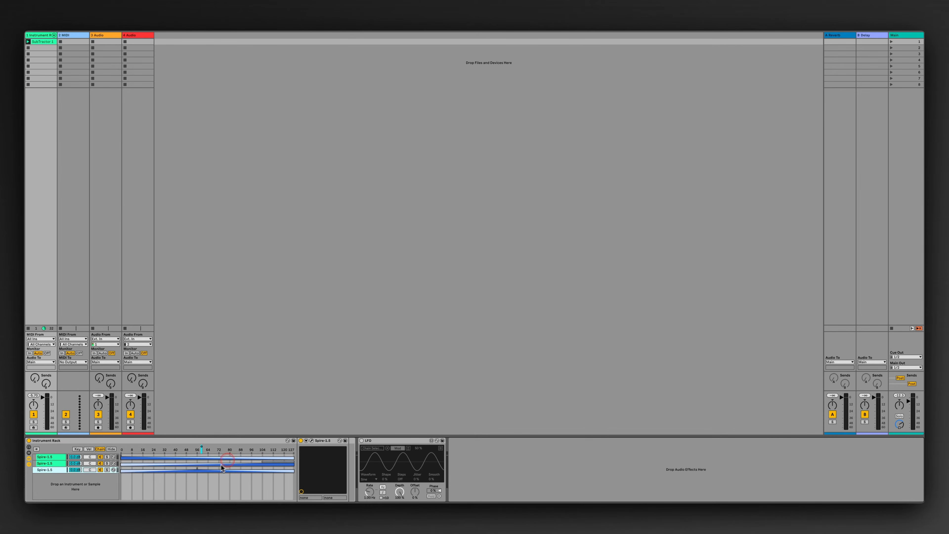
drag(263, 462, 294, 462)
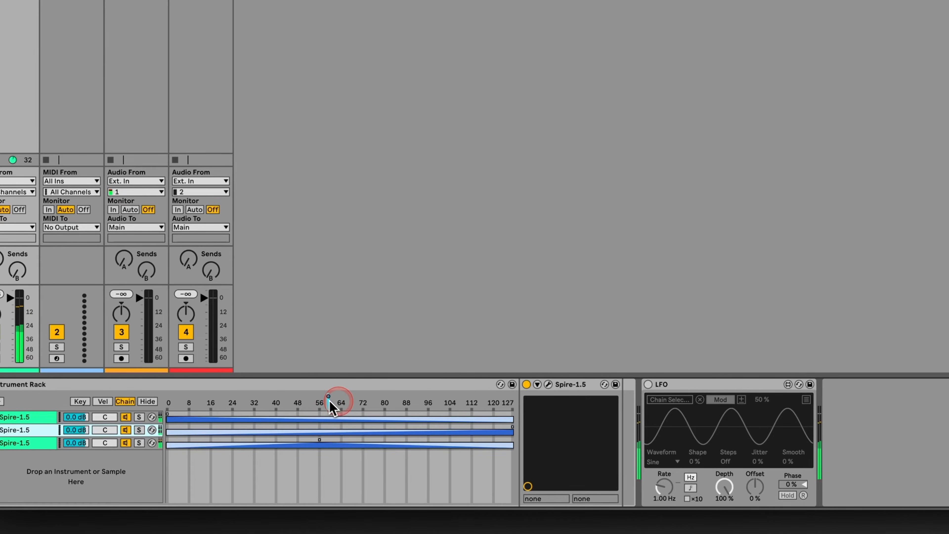
Turn on the LFO with a rate of 0.09 Hz and a depth of 51.2%, and play back the pads.
click(648, 383)
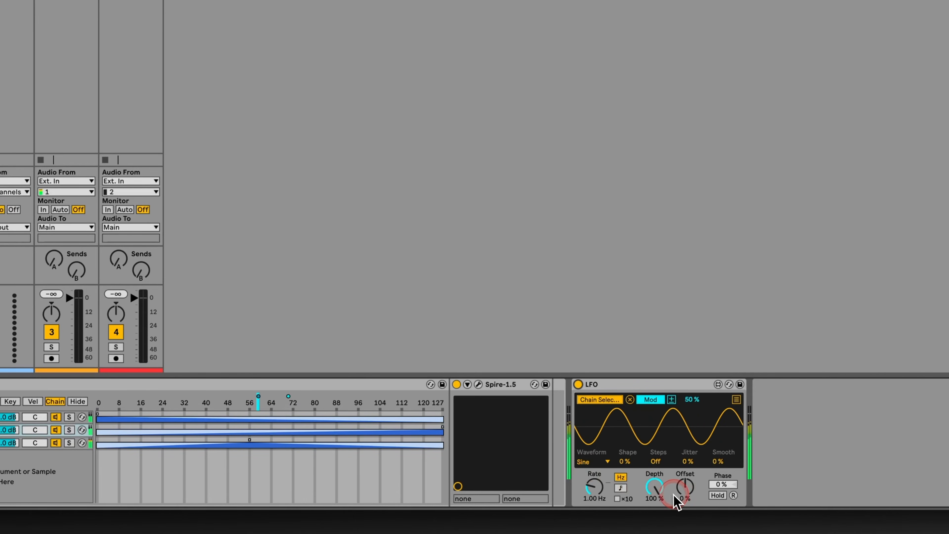
drag(653, 494, 649, 502)
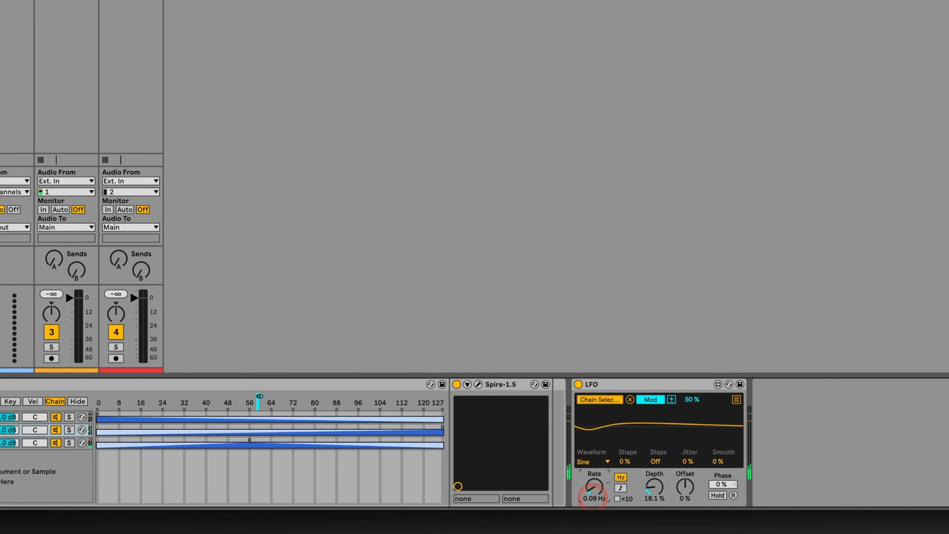
drag(259, 396, 241, 396)
drag(317, 408, 299, 428)
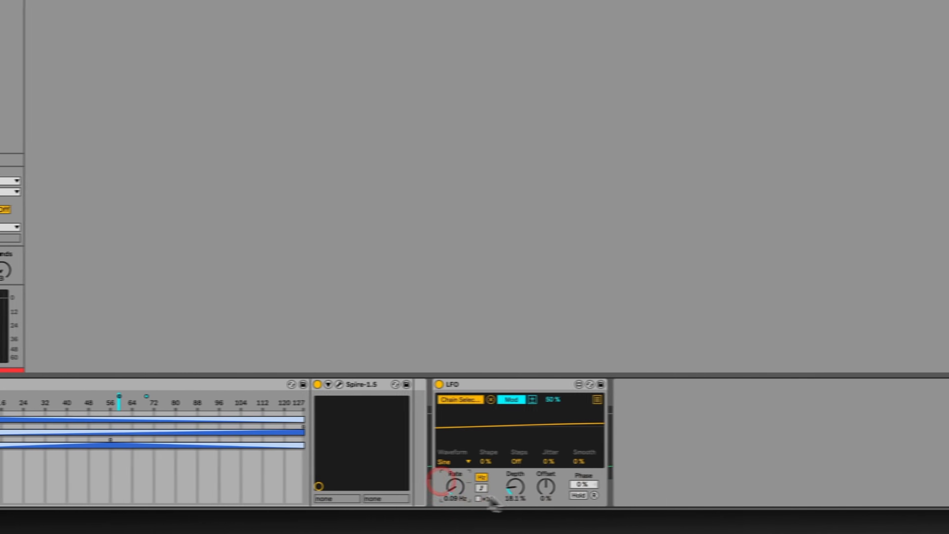
drag(484, 489, 485, 479)
drag(686, 479, 688, 478)
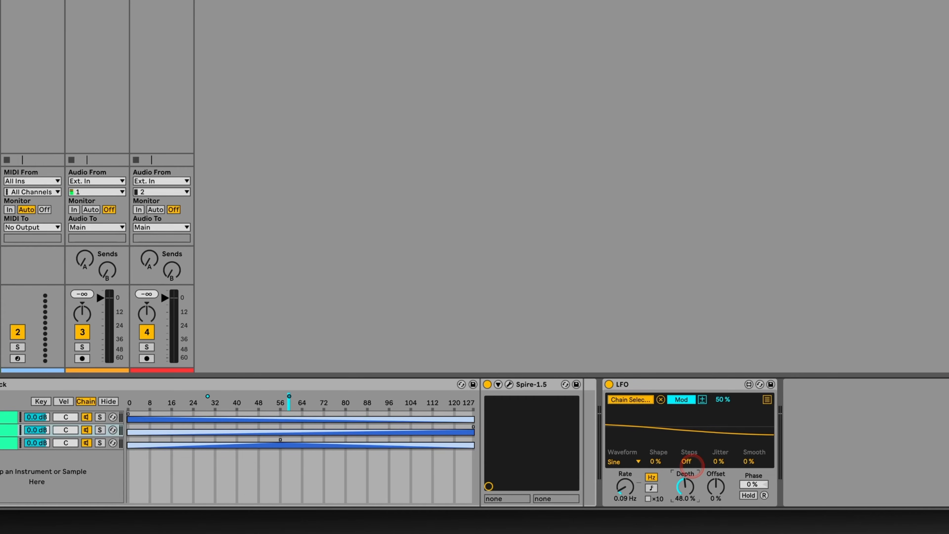
key(space)
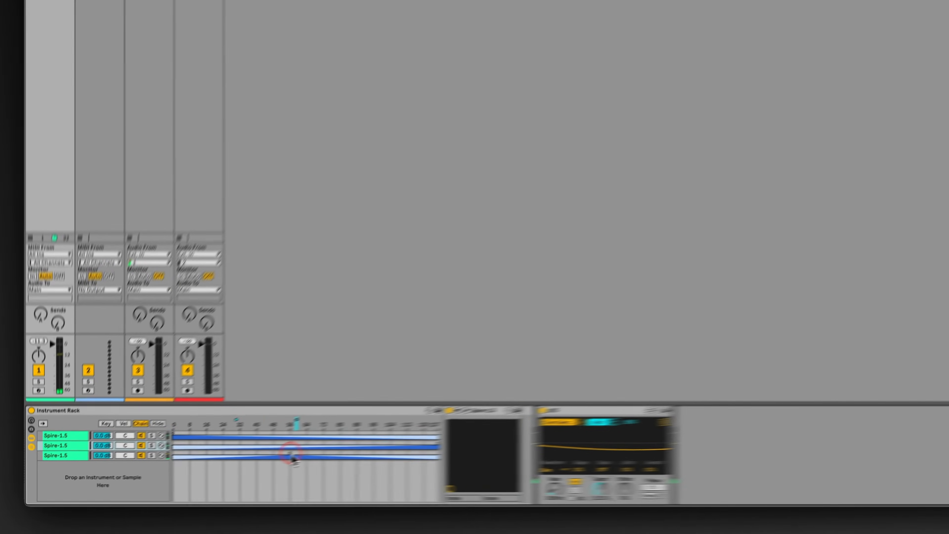
Remove the third chain's fades so it plays at full level across the whole 0 to 127 zone.
drag(197, 468, 203, 469)
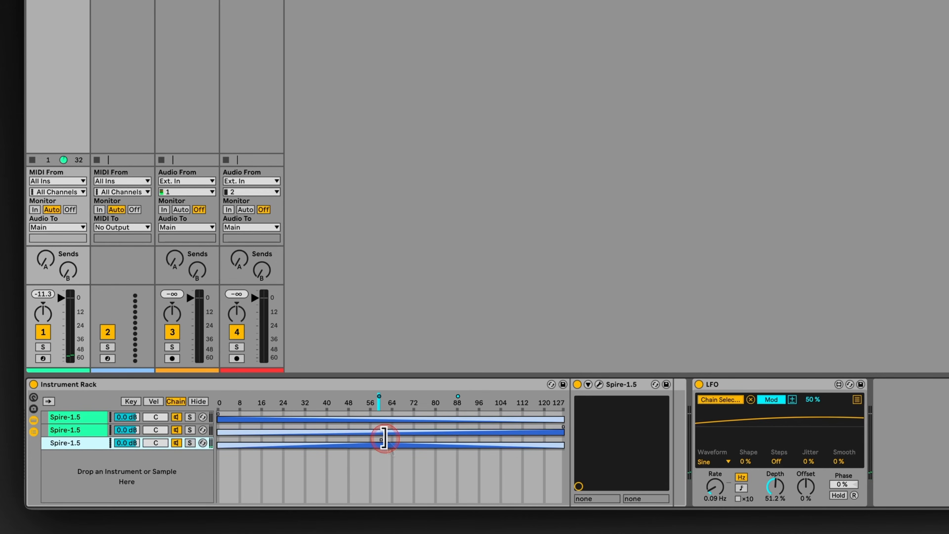
drag(381, 435, 217, 435)
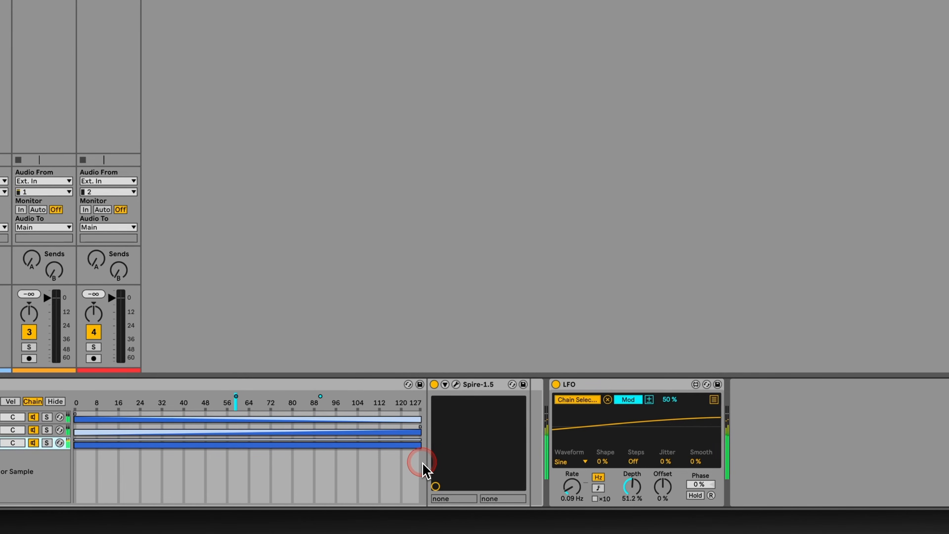
Audition the chains by soloing them singly and together, leaving only the third chain soloed.
click(46, 430)
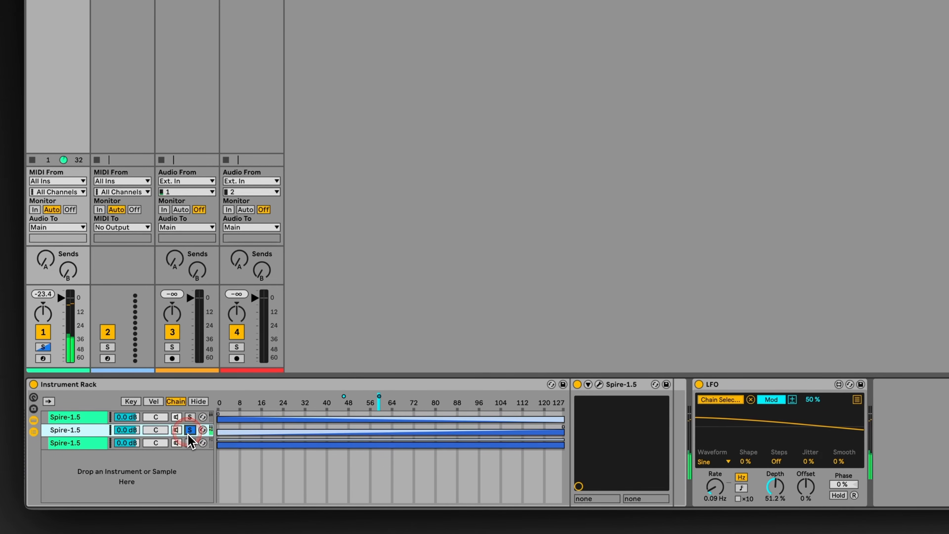
click(190, 417)
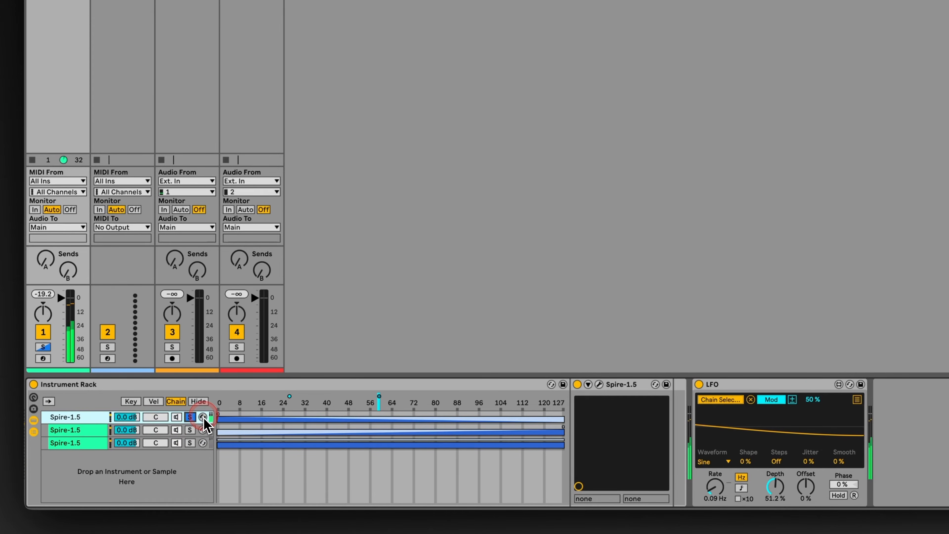
super+click(190, 429)
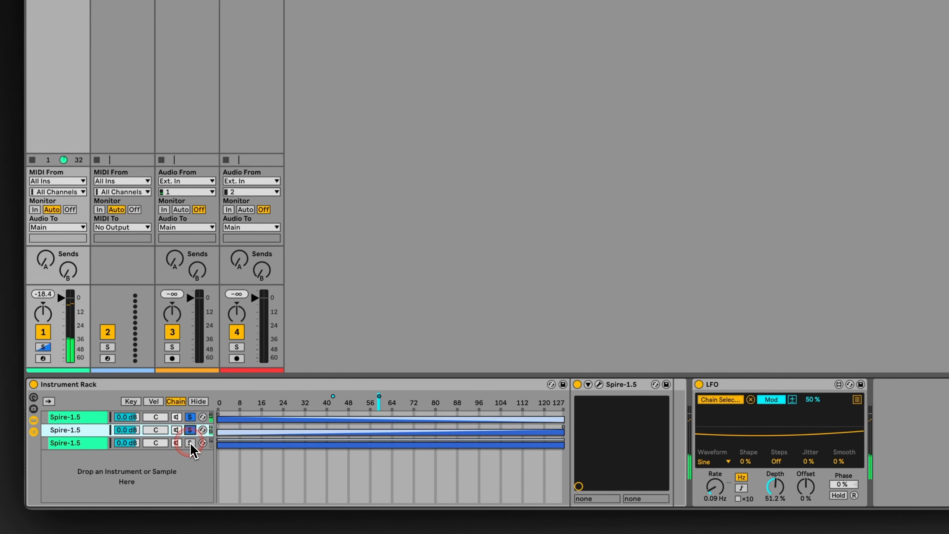
super+click(190, 443)
super+click(190, 430)
super+click(189, 417)
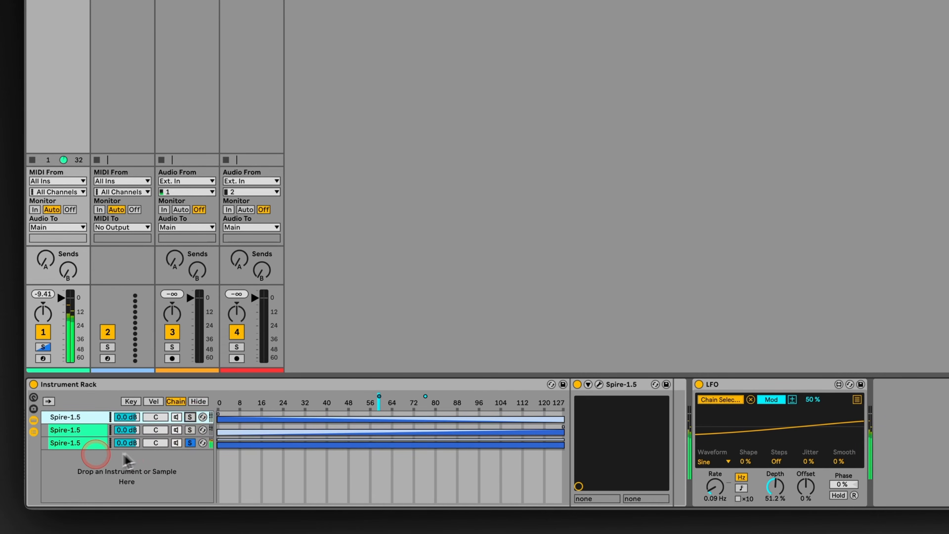
Open the third chain's Spire, load the AM Studios Sub Pad 005 preset and close the preset browser.
click(88, 446)
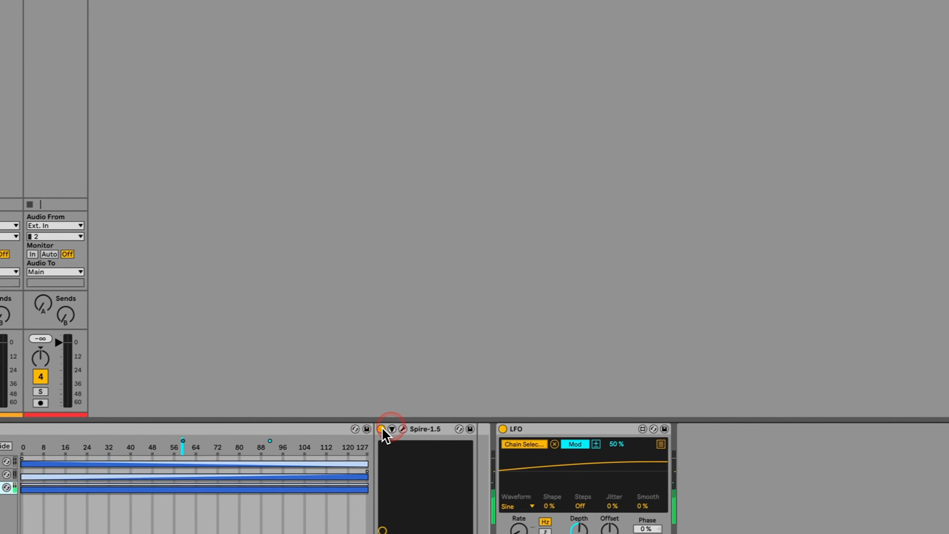
click(404, 429)
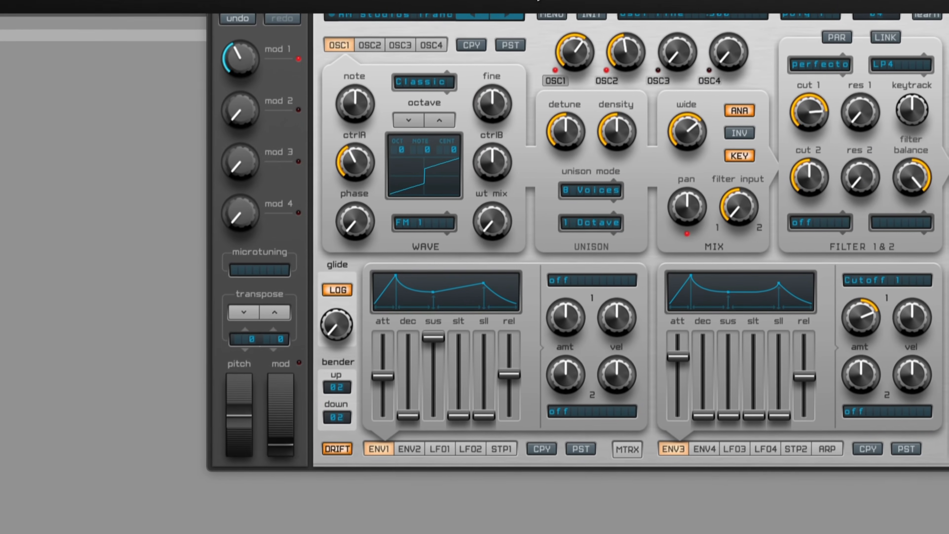
click(456, 17)
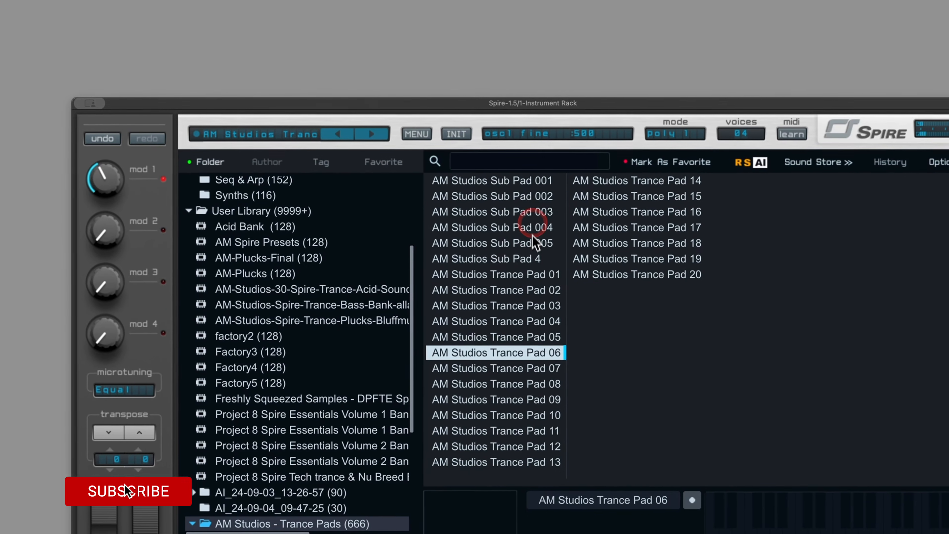
click(652, 348)
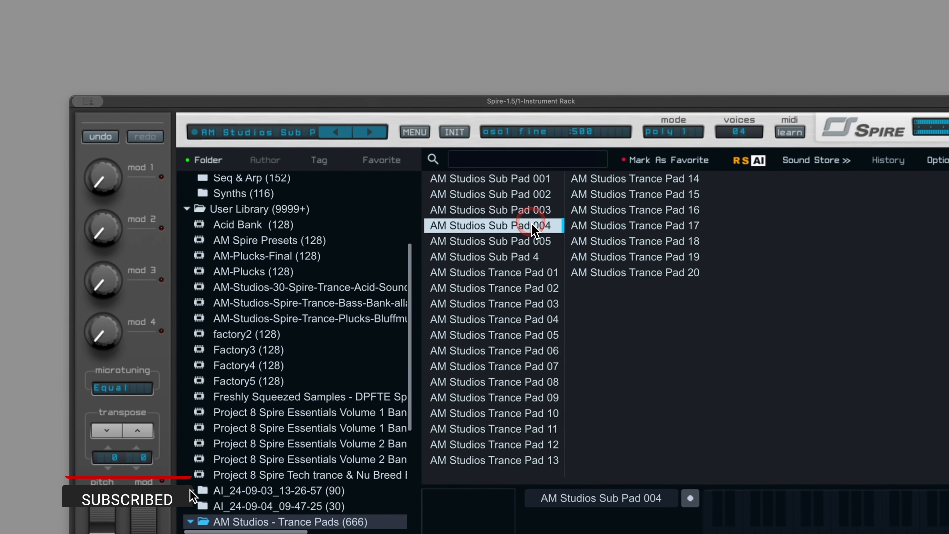
click(522, 242)
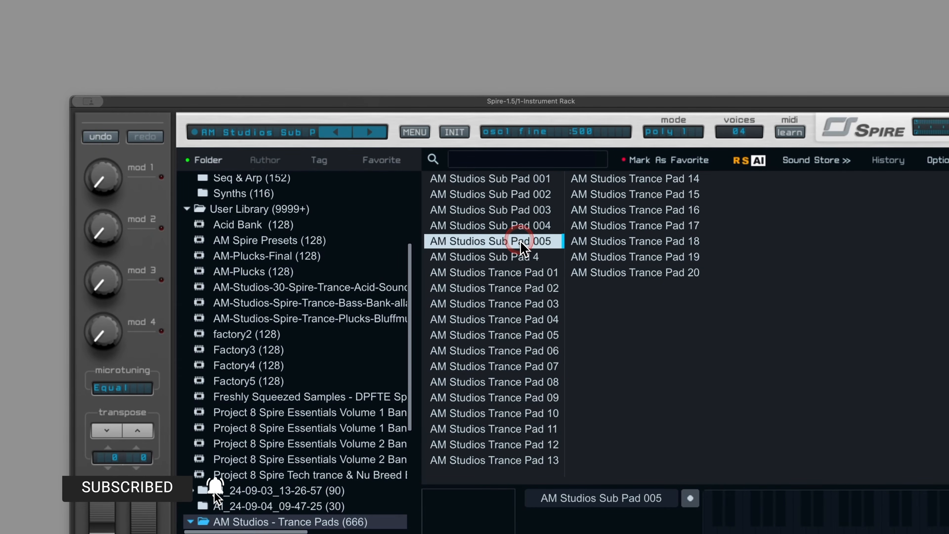
click(270, 135)
drag(671, 236, 678, 244)
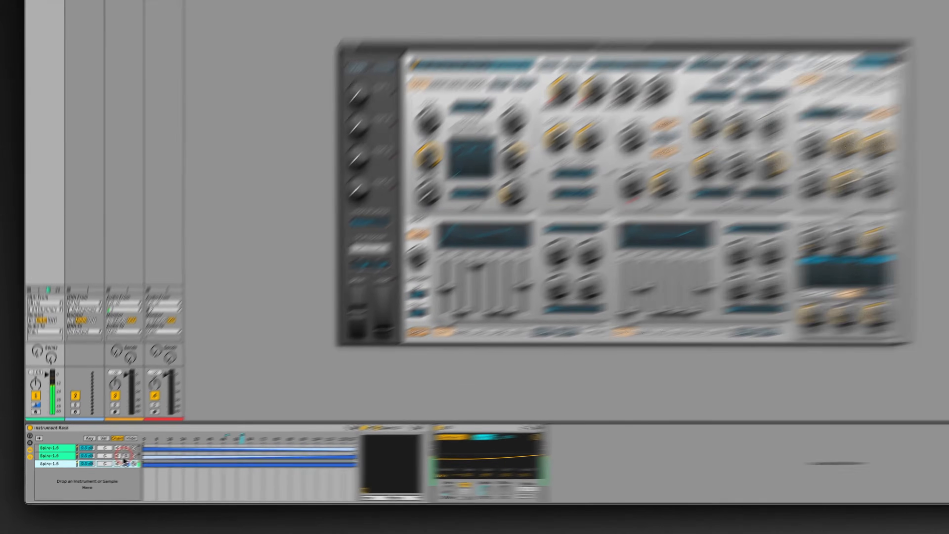
Add the first two chains to the solo so all three layers play together.
super+click(107, 463)
super+click(107, 457)
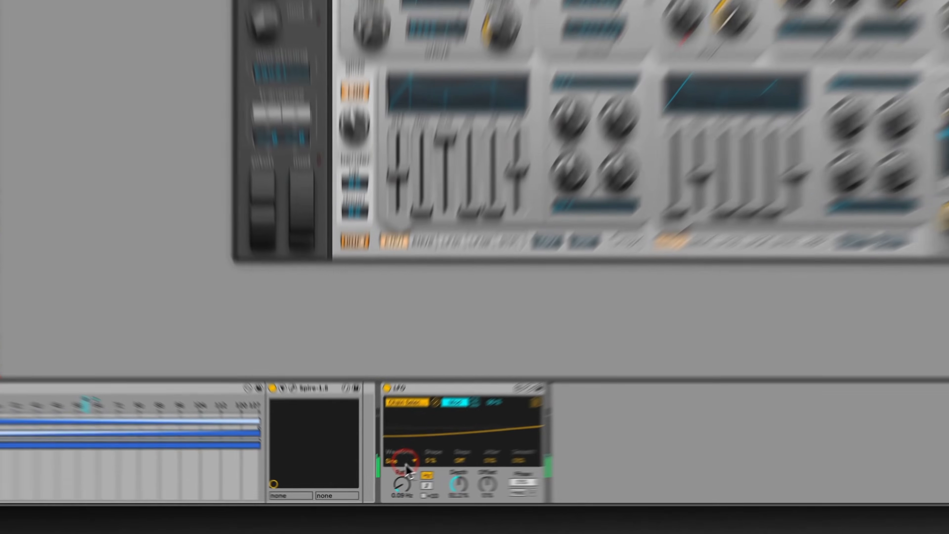
Set the LFO waveform to Random with 100% smoothing and a rate of 0.52 Hz.
click(406, 463)
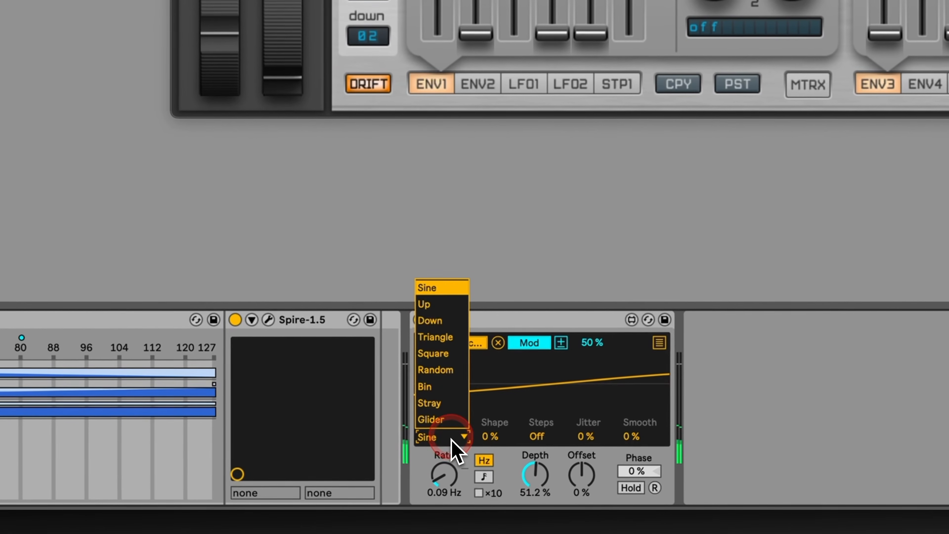
click(451, 370)
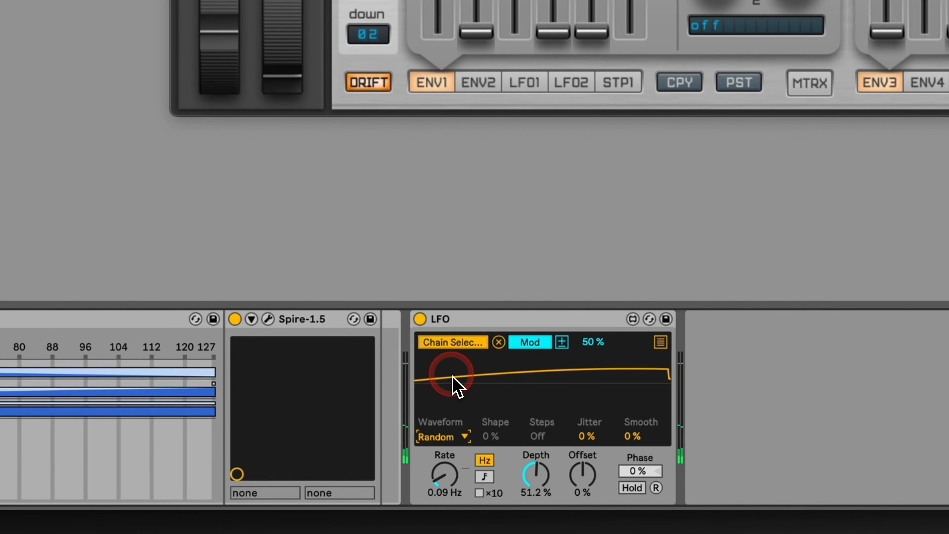
drag(637, 438, 638, 294)
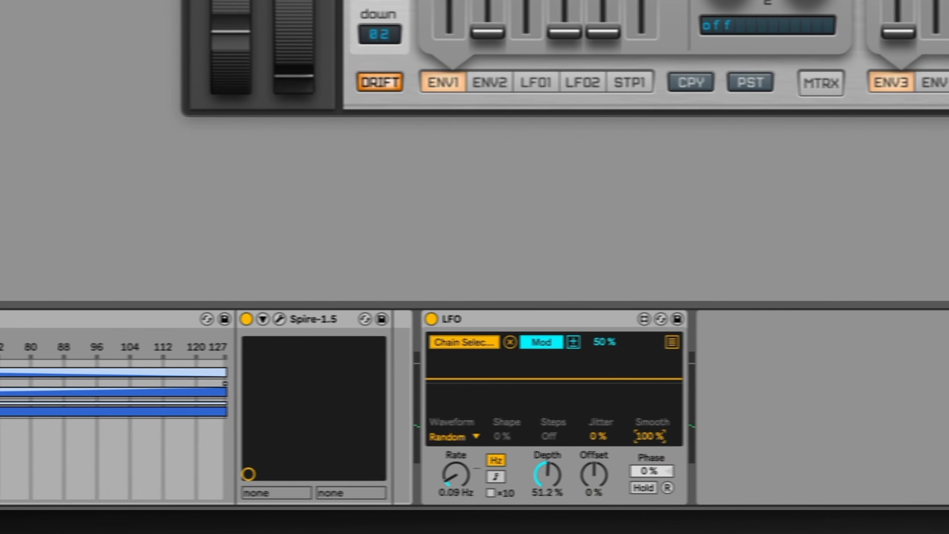
drag(523, 449, 523, 426)
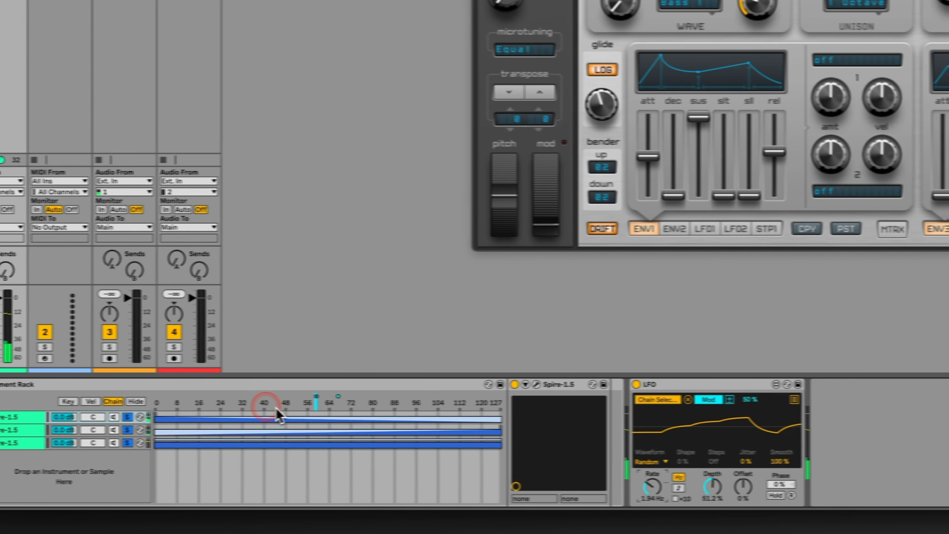
drag(687, 486, 688, 503)
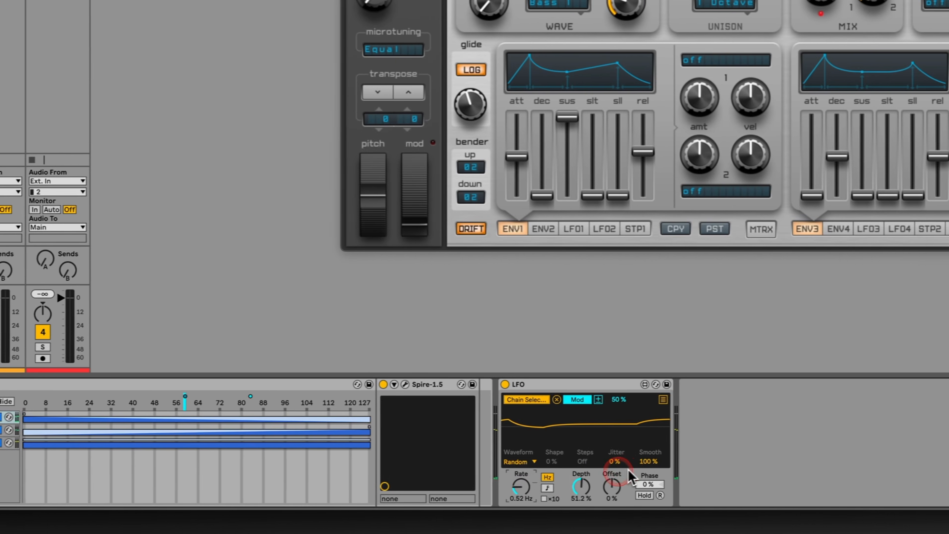
Change the LFO waveform to Glider and set its depth to 61.4%.
click(518, 461)
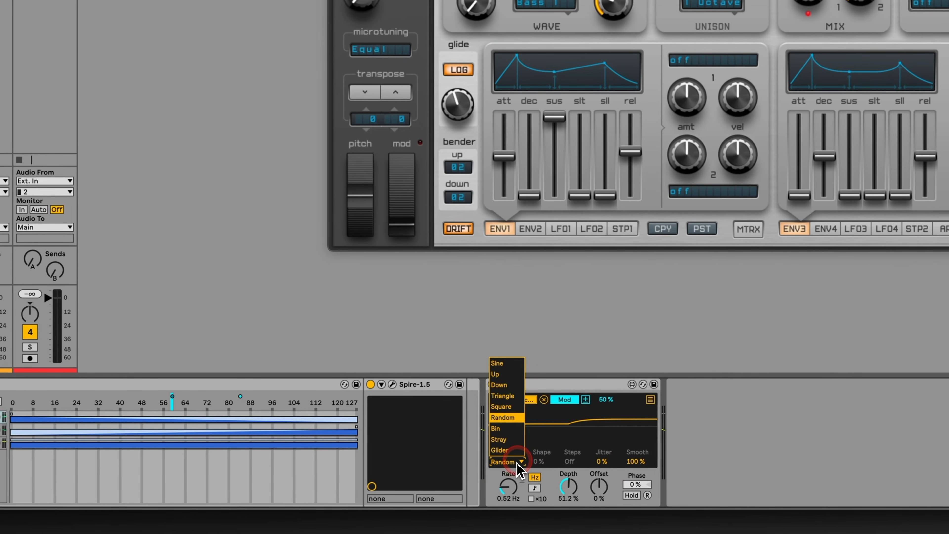
click(514, 450)
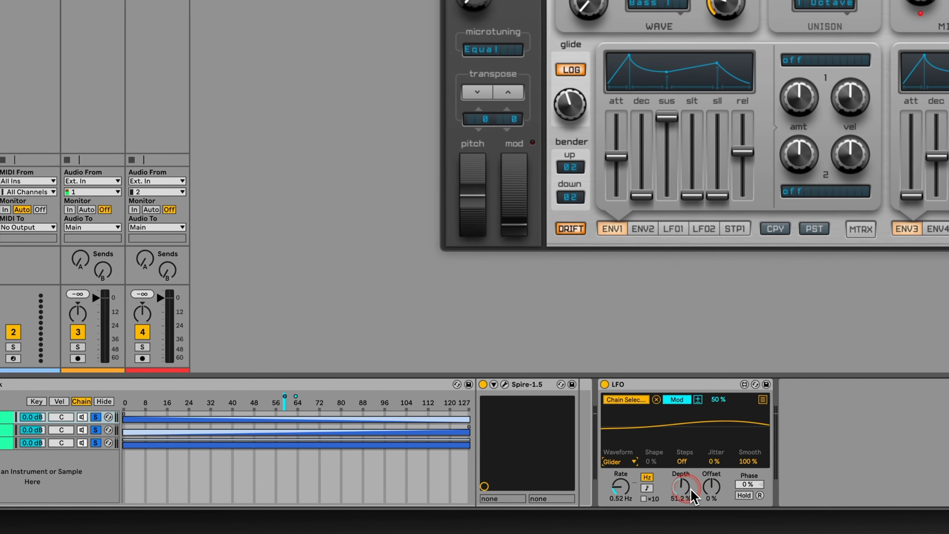
drag(755, 489, 754, 485)
drag(683, 485, 683, 481)
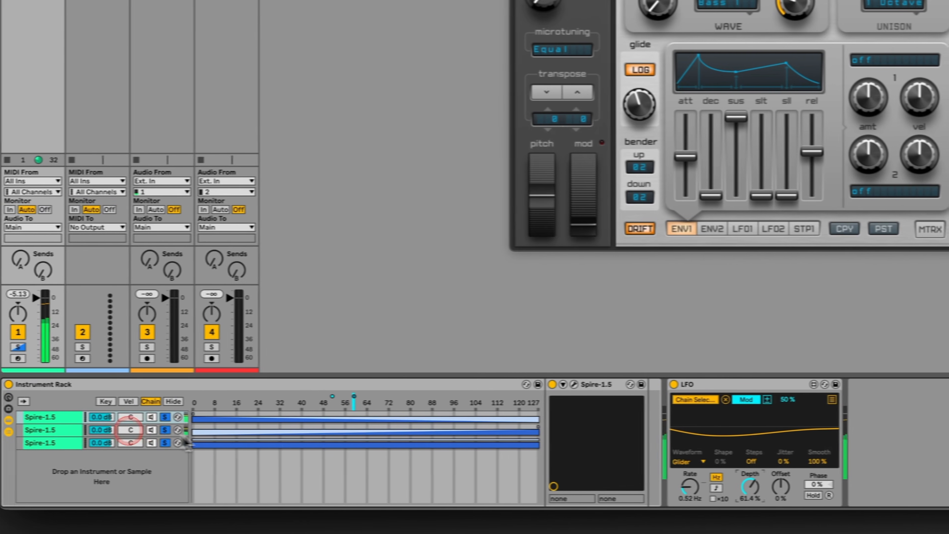
click(38, 444)
drag(138, 450, 137, 450)
click(381, 445)
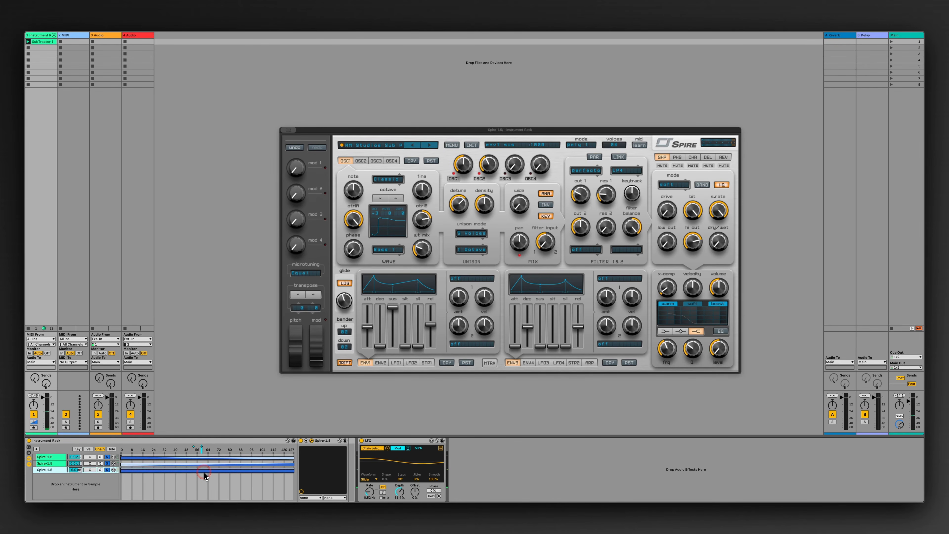
click(353, 249)
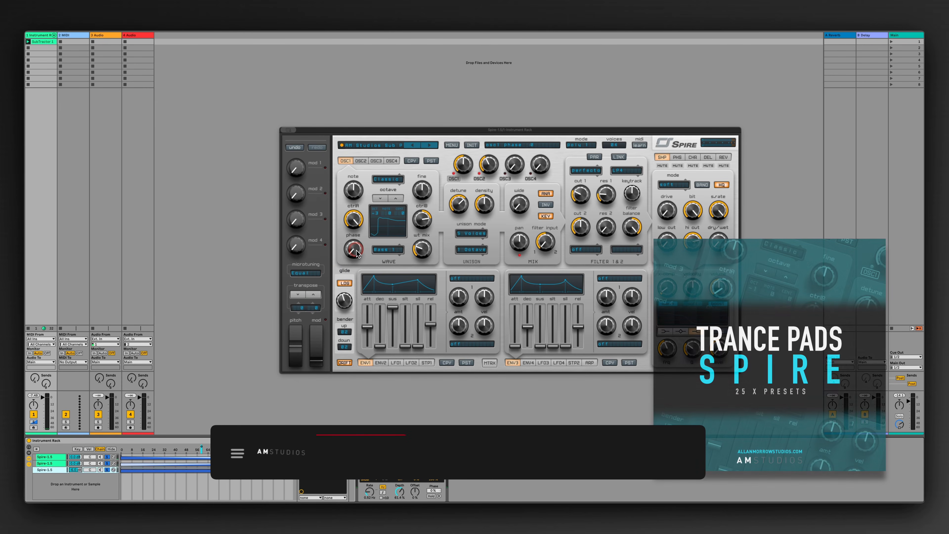